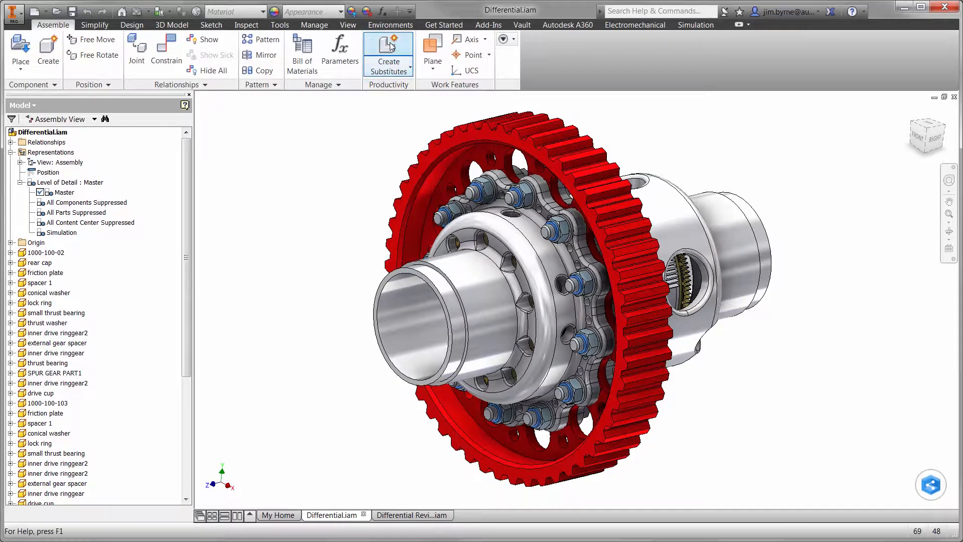
- Open the Nastran simulation environment for the differential assembly and display the Von Mises Stress contour, probing the stress around the hub
click(390, 24)
click(360, 60)
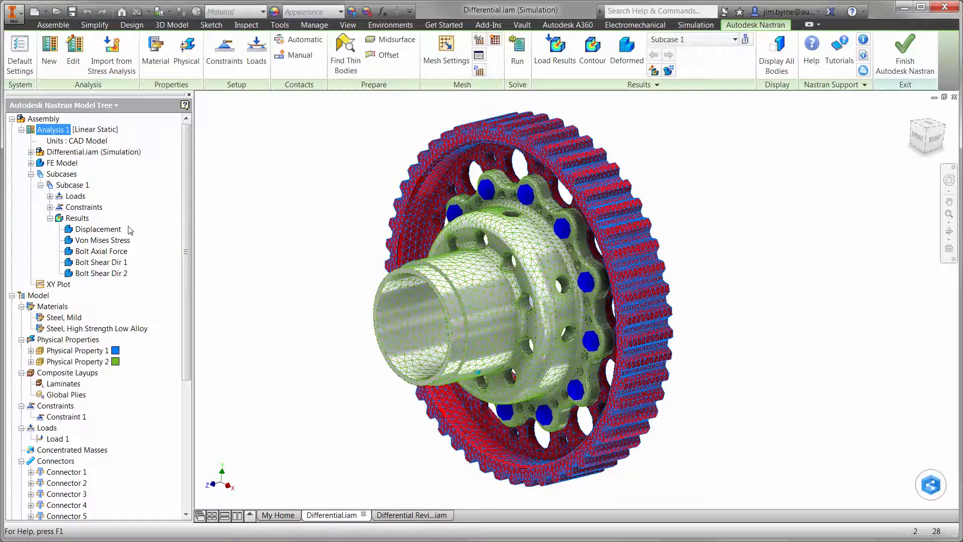
click(78, 242)
double_click(78, 241)
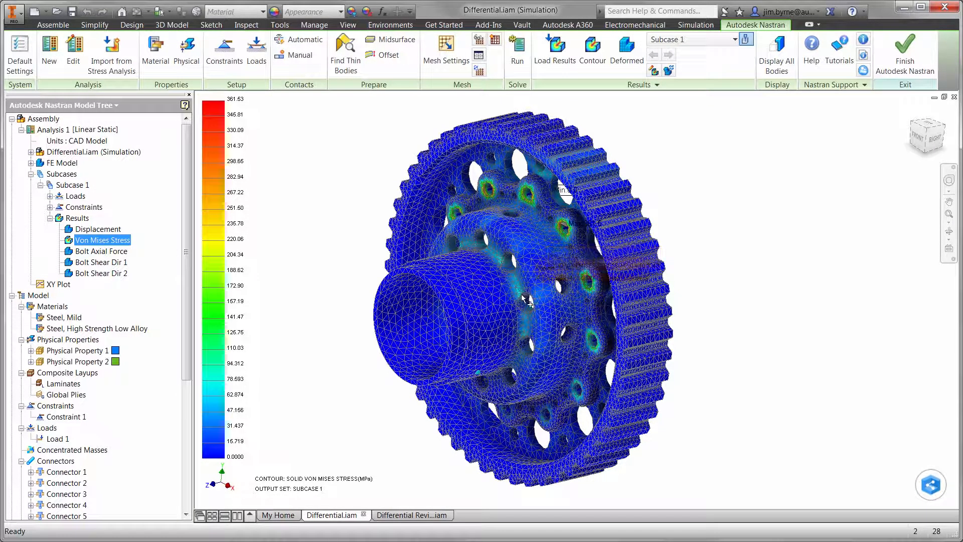
mouse_move(523, 294)
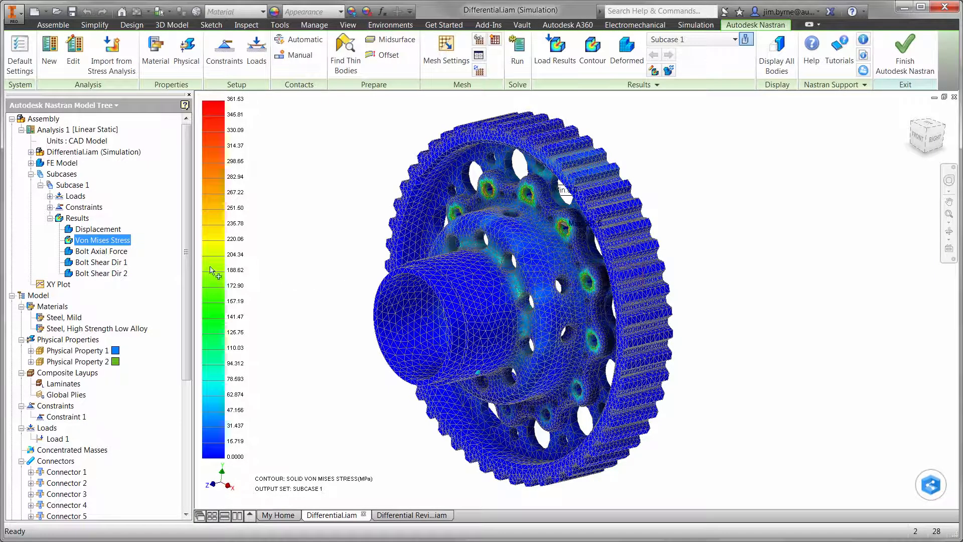
- Display the Bolt Axial Force and then the Bolt Shear Dir 1 contours, probing the shear force at an upper bolt
click(93, 252)
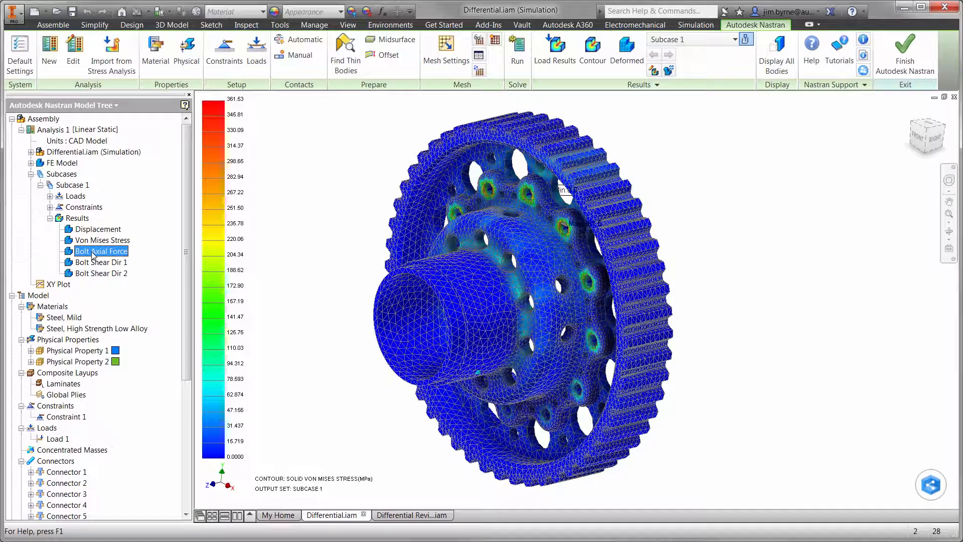
double_click(98, 255)
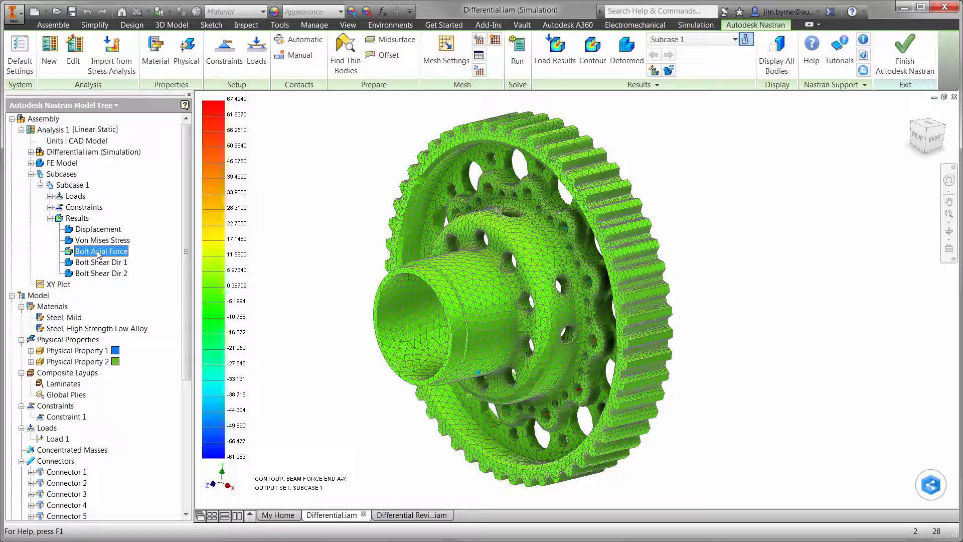
click(100, 264)
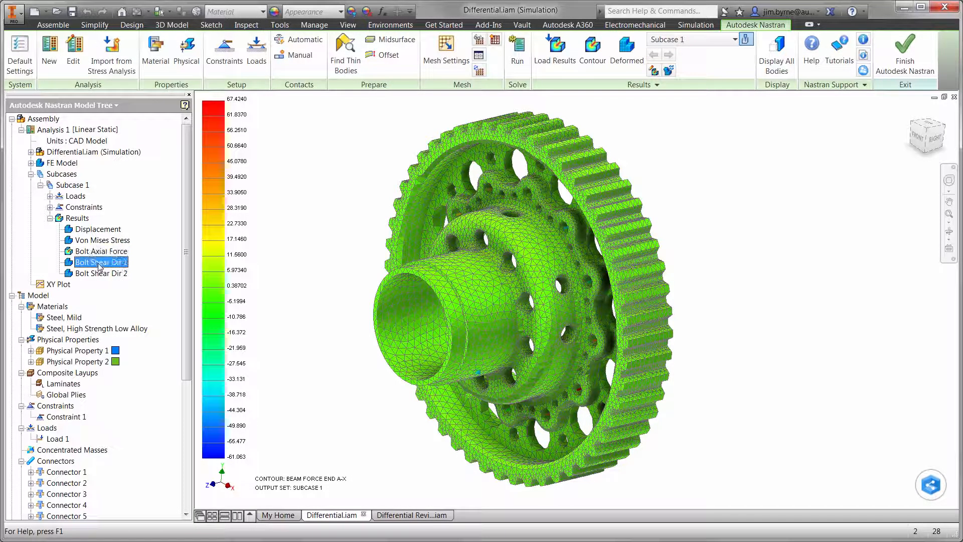
double_click(98, 264)
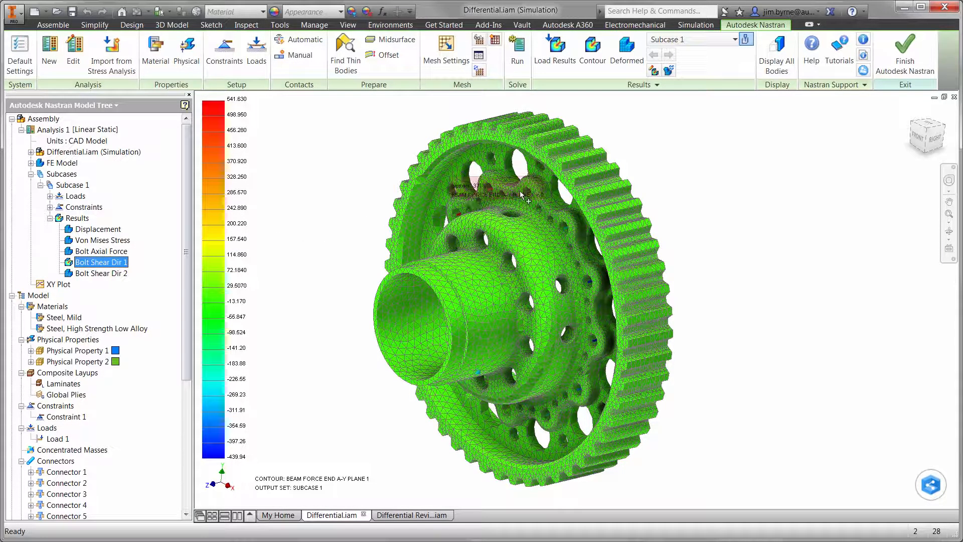
mouse_move(529, 198)
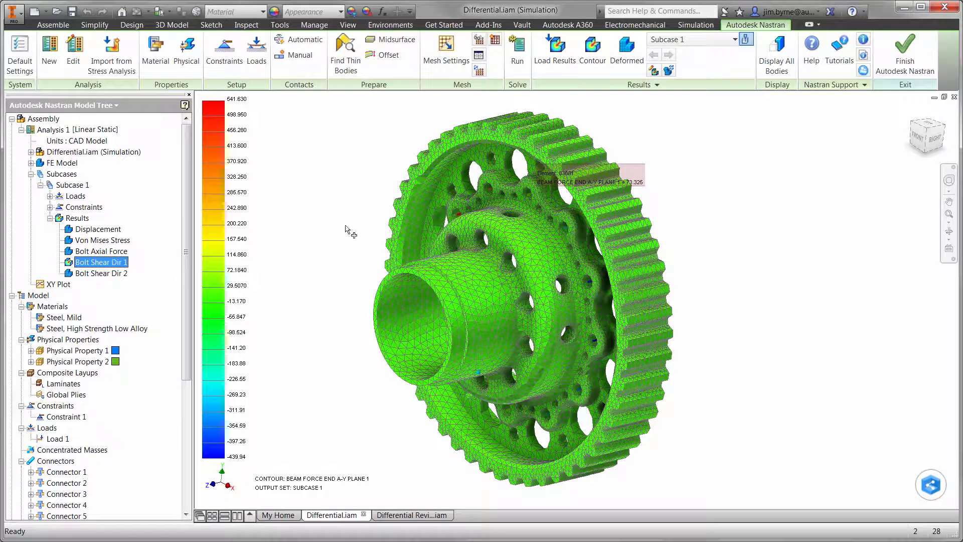
- Display the Bolt Shear Dir 2 contour and probe the force at the same upper bolt
click(89, 274)
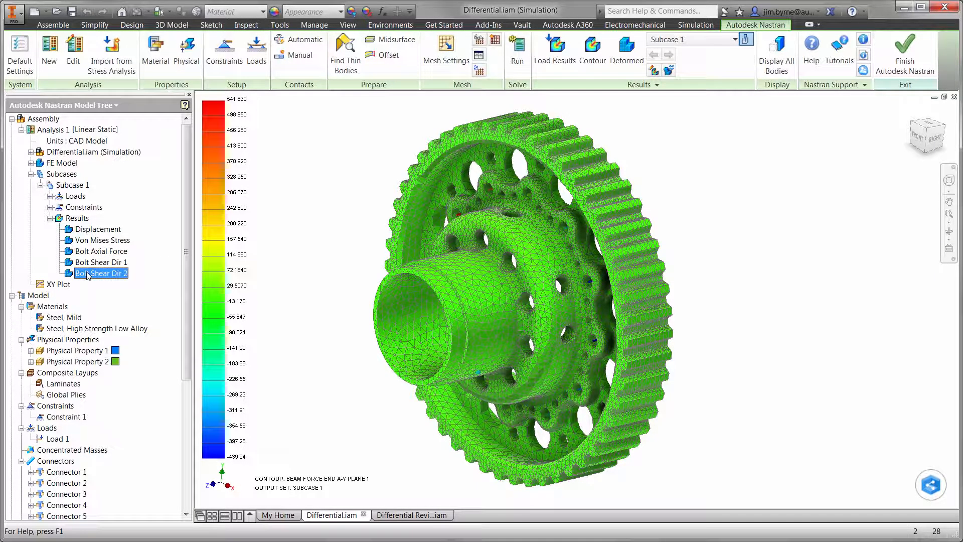
double_click(89, 274)
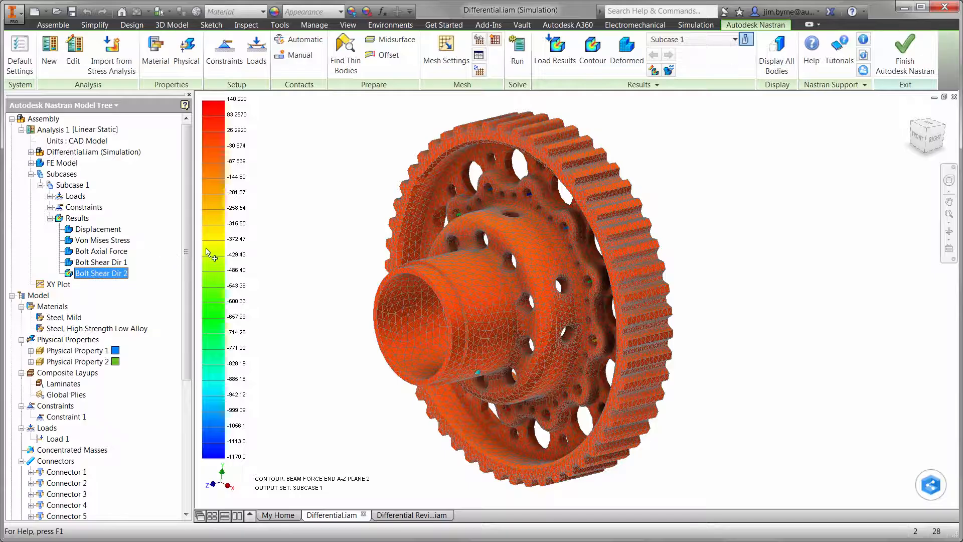
mouse_move(529, 198)
- Switch to the AllowableBoltLoad.xlsx workbook in Excel and set the bolt tensile force from FEA to 67 N
key(alt+Tab)
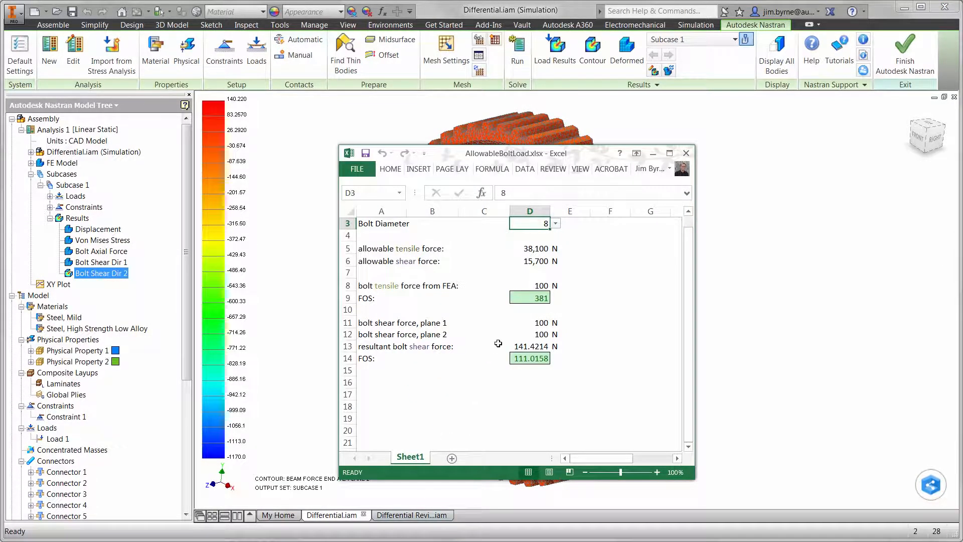
click(536, 285)
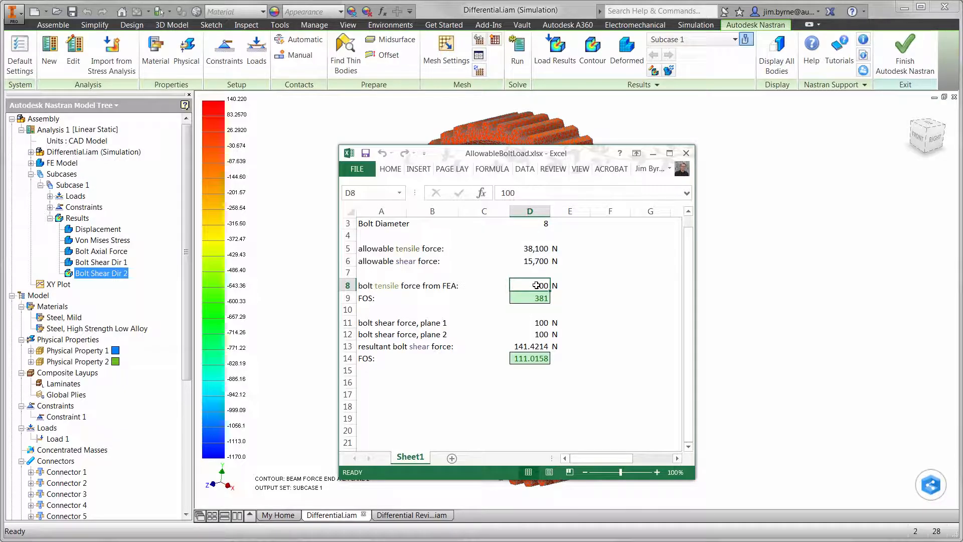
text(67)
key(Return)
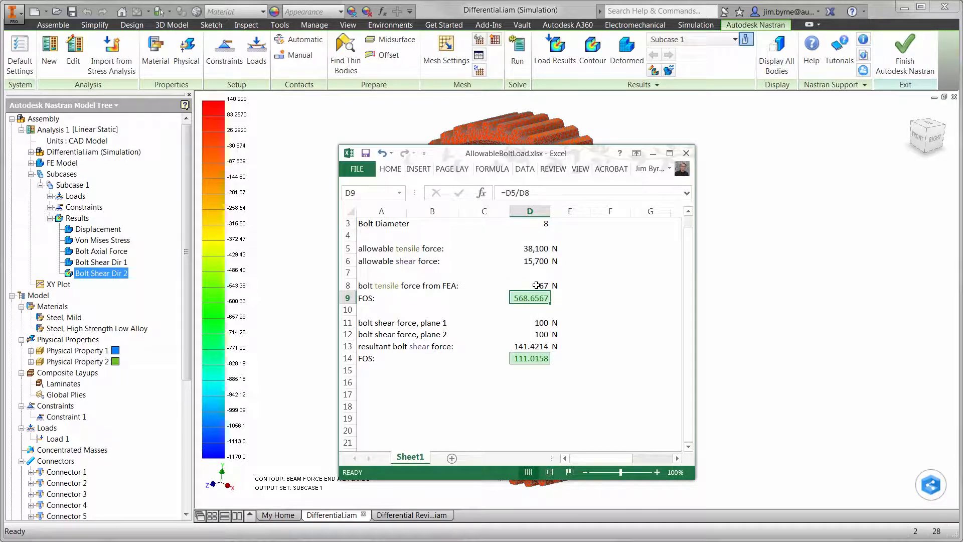
- Set the bolt shear force to 73 N for plane 1 and 1170 N for plane 2
click(531, 322)
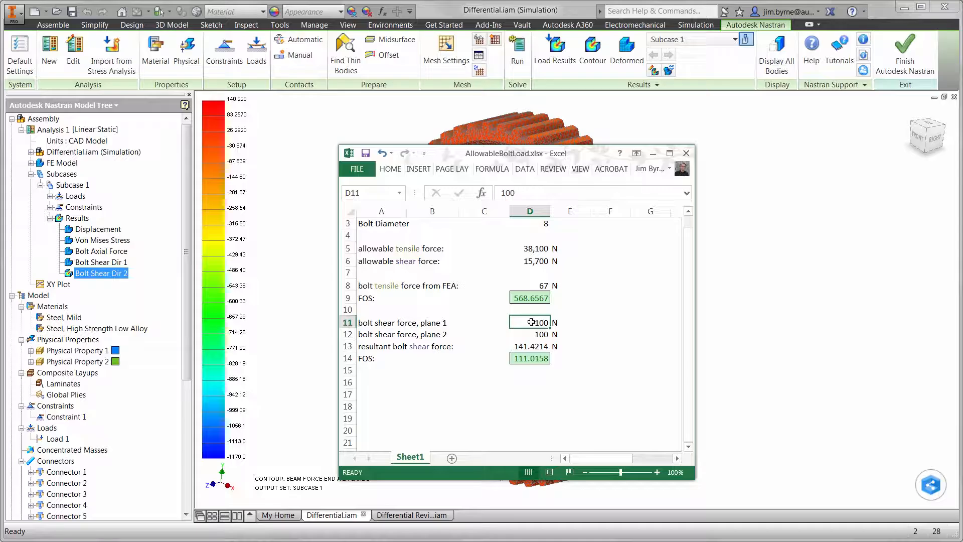
text(73)
key(Return)
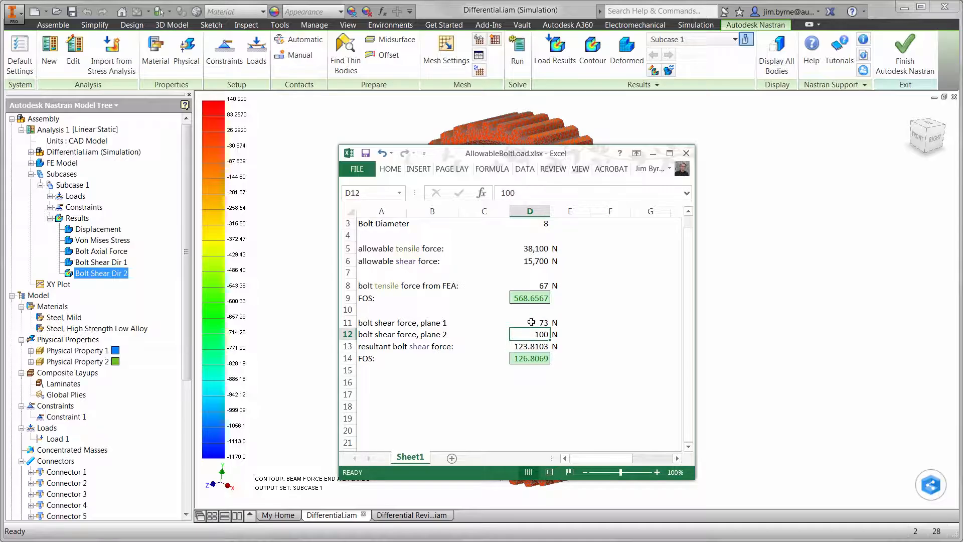
text(11)
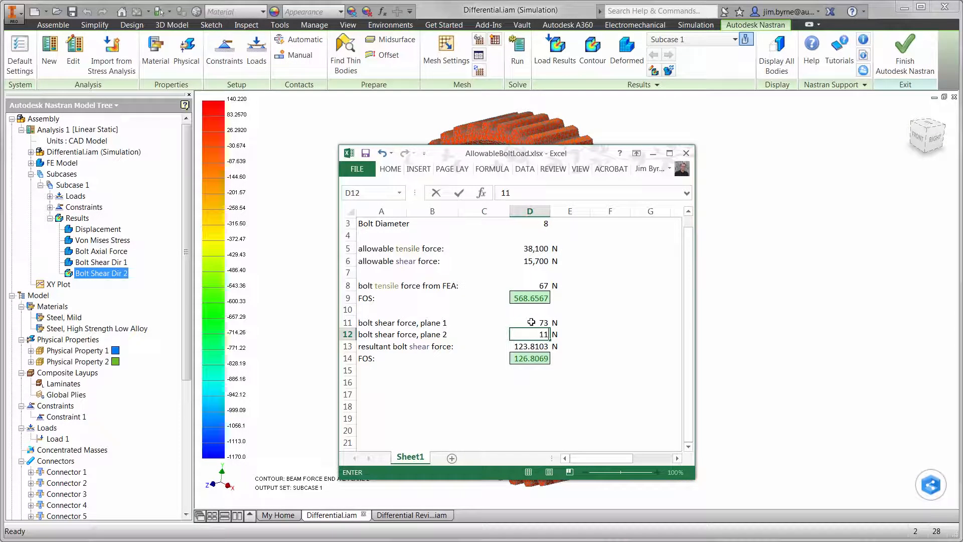
text(70)
key(Return)
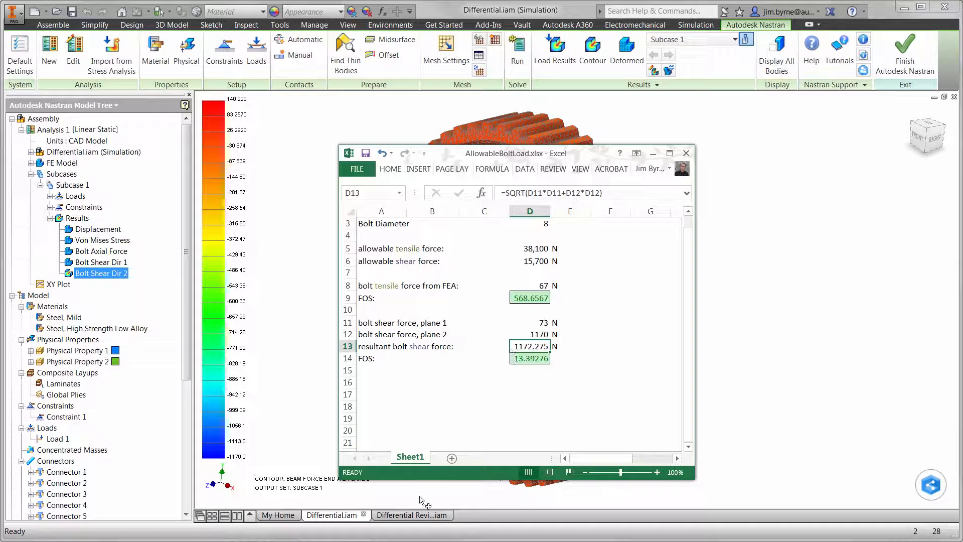
- Switch to Differential Revised.iam in Inventor and set the Bolts user parameter to 8
click(402, 517)
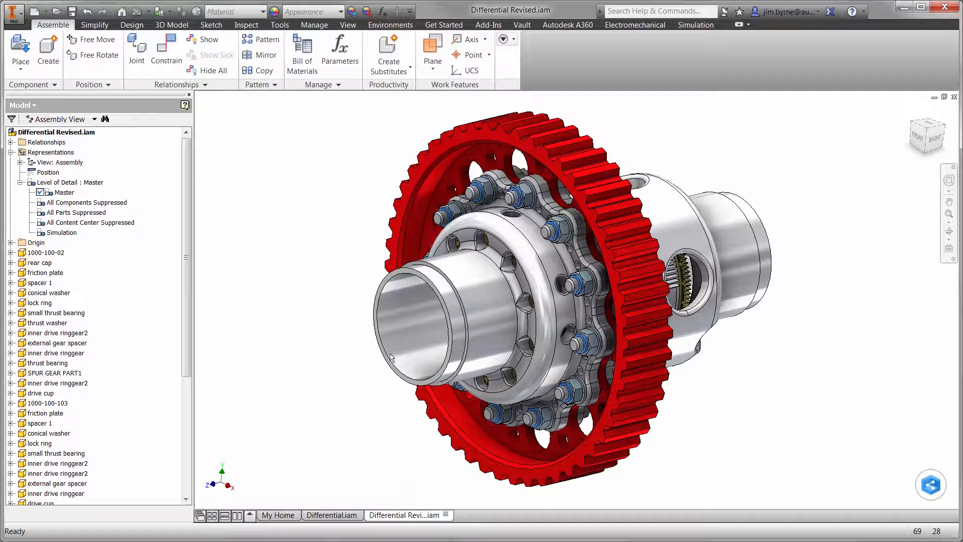
click(341, 61)
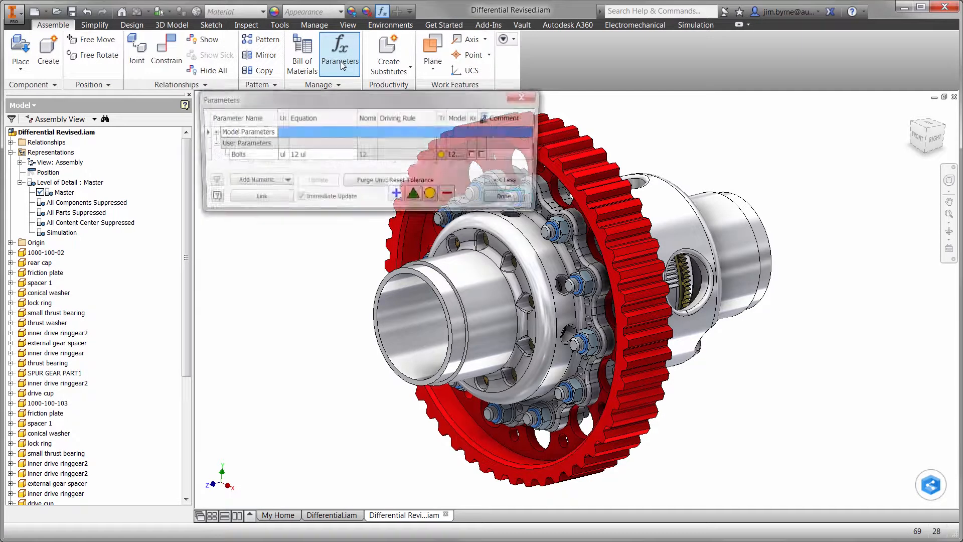
click(301, 155)
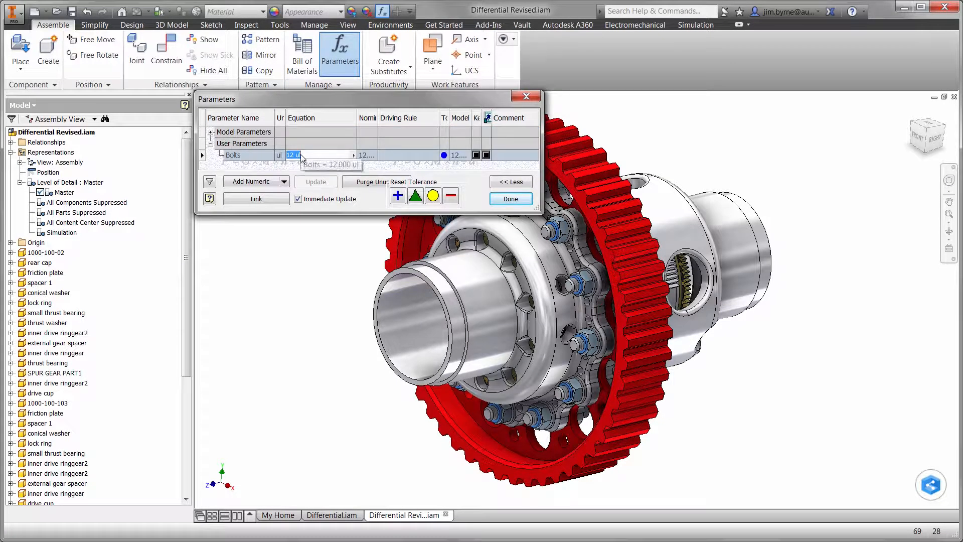
text(8)
key(Return)
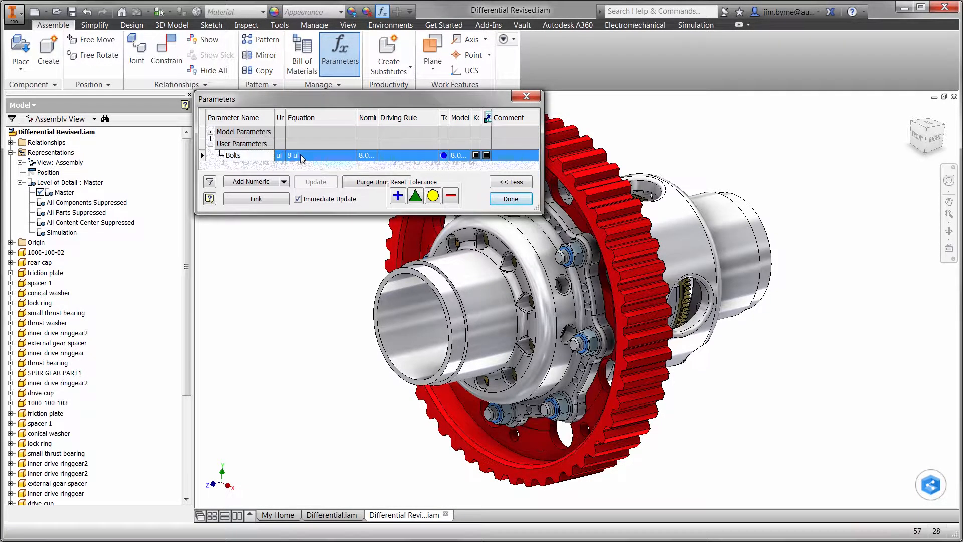
click(508, 199)
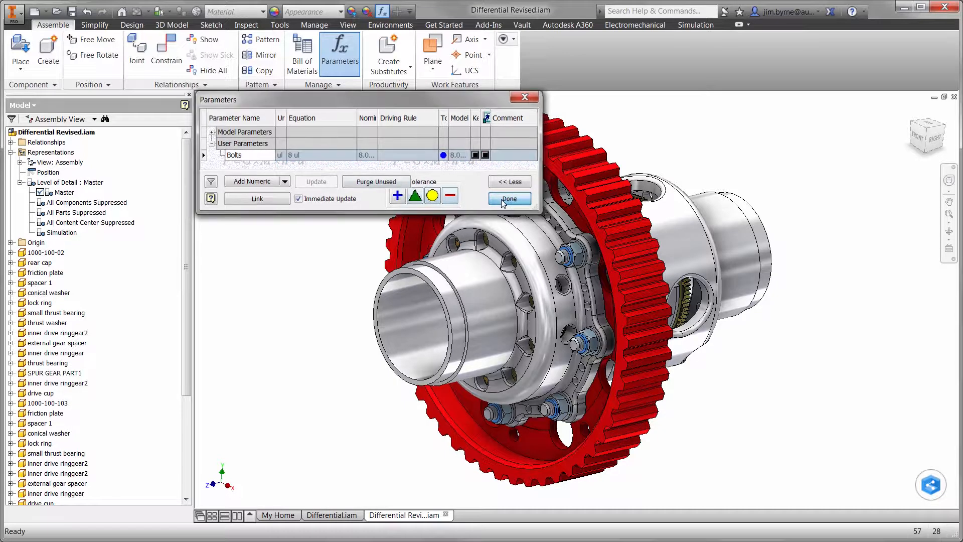
- Open the Nastran environment for the revised assembly and fix all degrees of freedom on the rear cap's inner cylindrical face
click(377, 27)
click(358, 50)
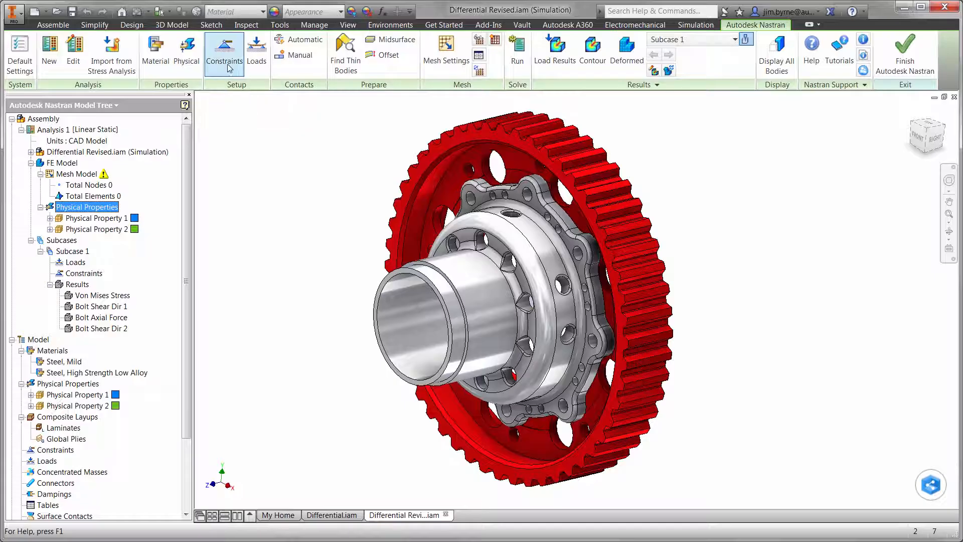
click(224, 50)
click(406, 298)
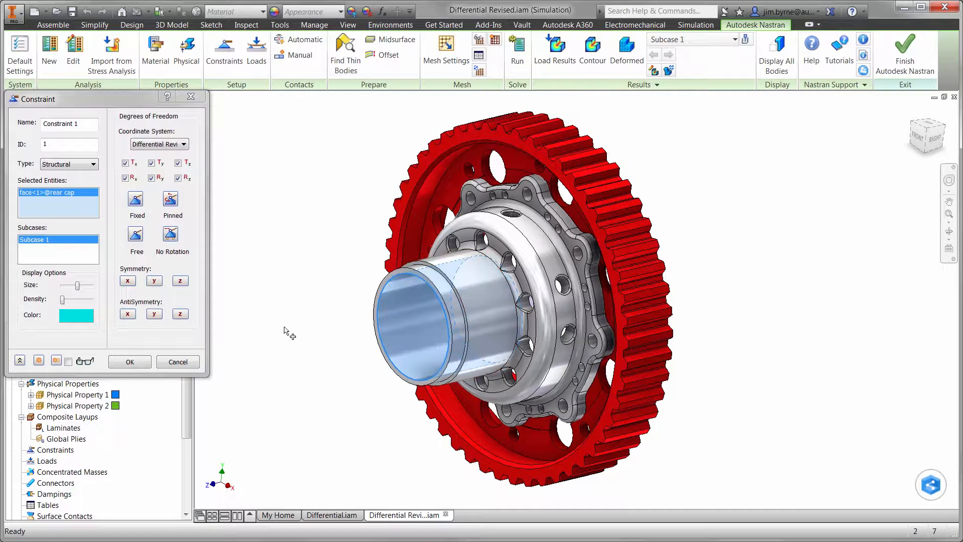
click(130, 362)
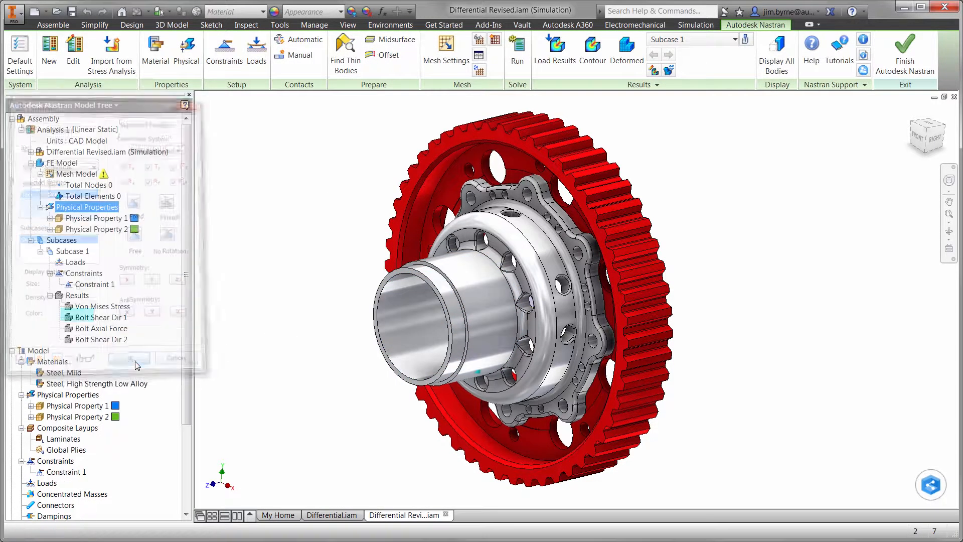
- Apply a total force of -5000 N normal to two neighbouring tooth faces near the top of the red gear
right_click(284, 266)
click(317, 251)
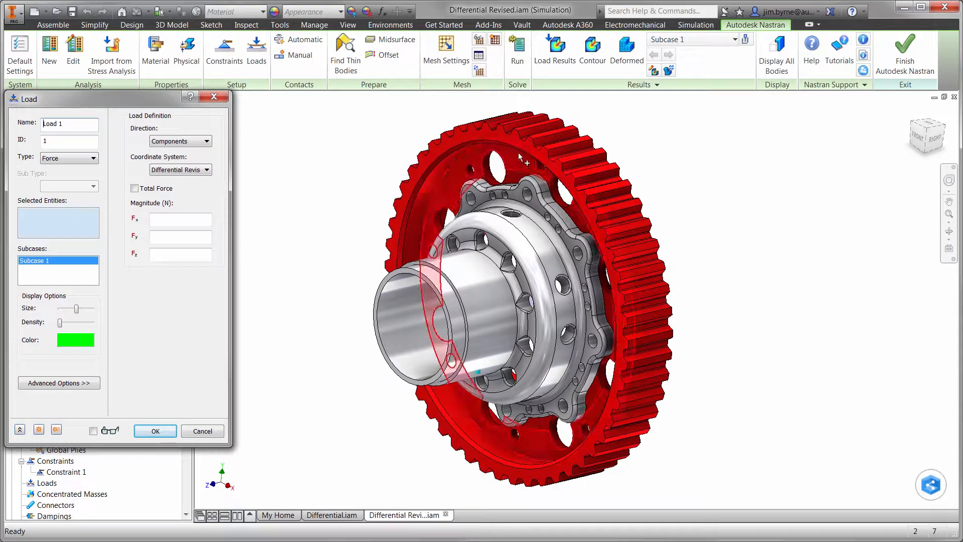
click(543, 143)
click(557, 151)
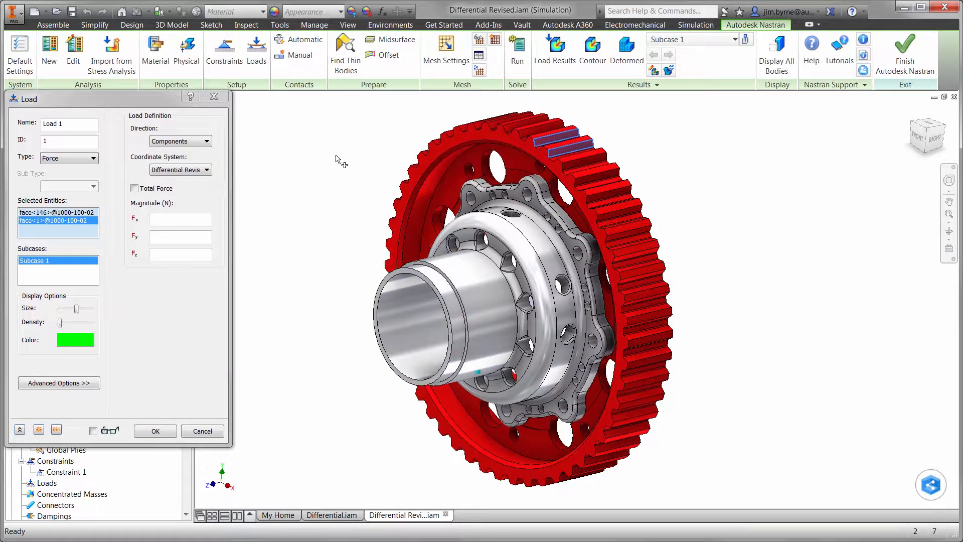
click(199, 142)
click(178, 159)
click(134, 188)
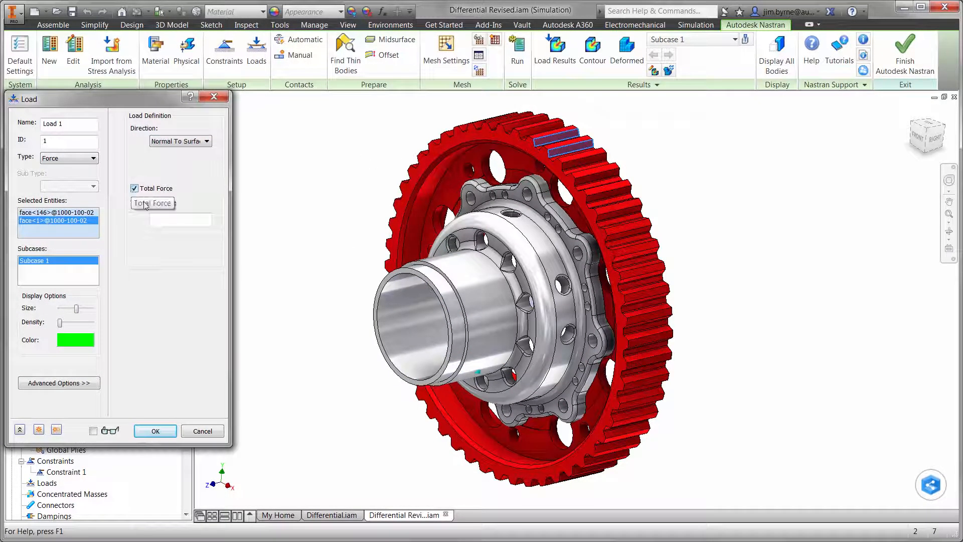
click(160, 220)
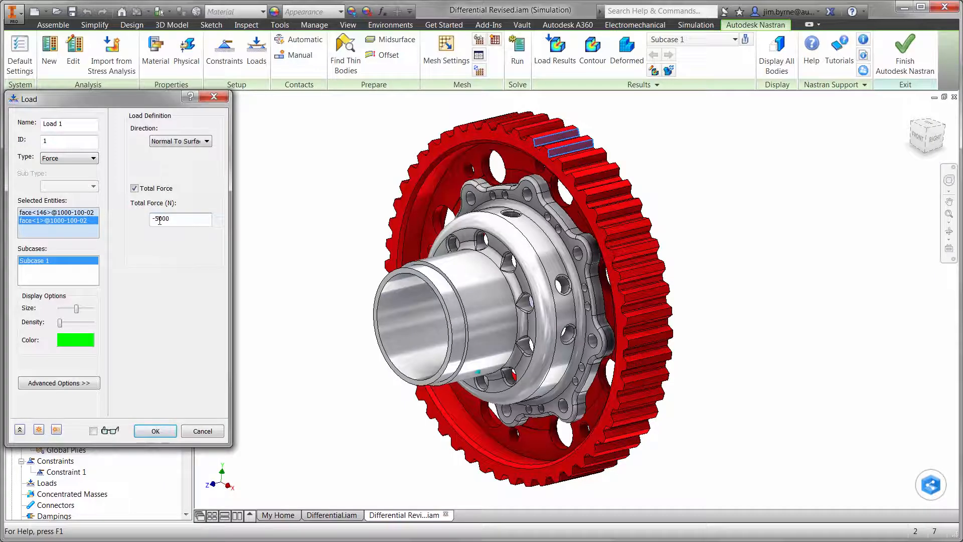
click(156, 431)
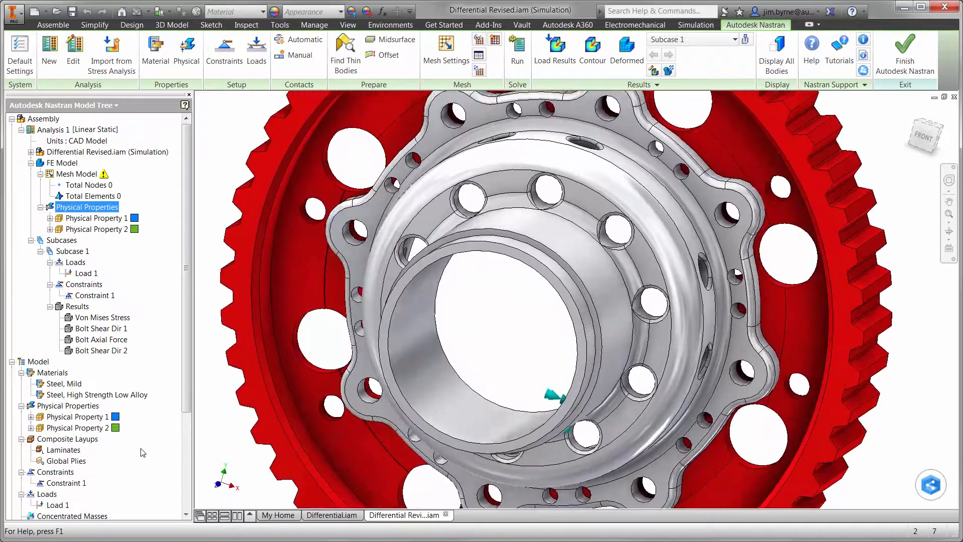
- Create a Bolt connector at the flange's upper-left bolt hole, using the hole edge for the bolt head, and continue with another connector
scroll(179, 413, down, 1)
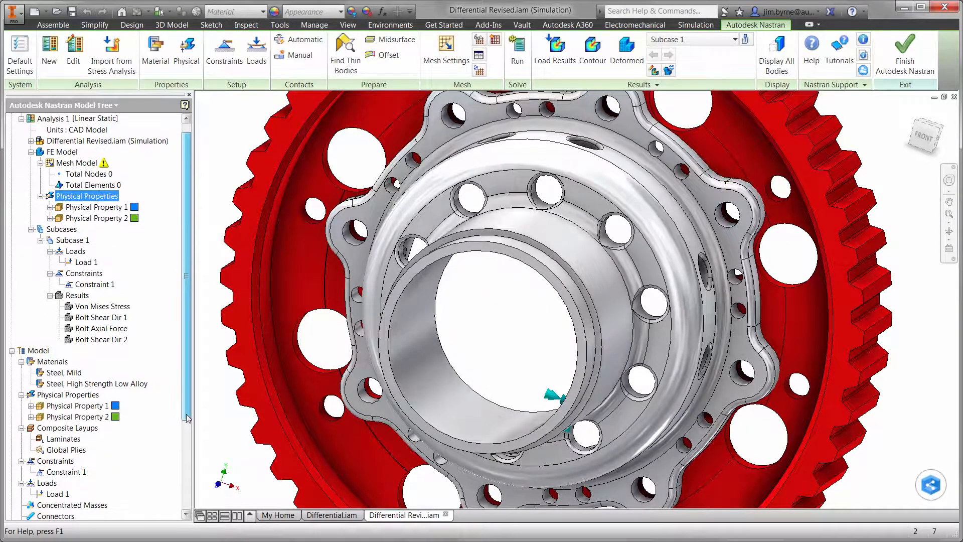
right_click(68, 506)
click(92, 522)
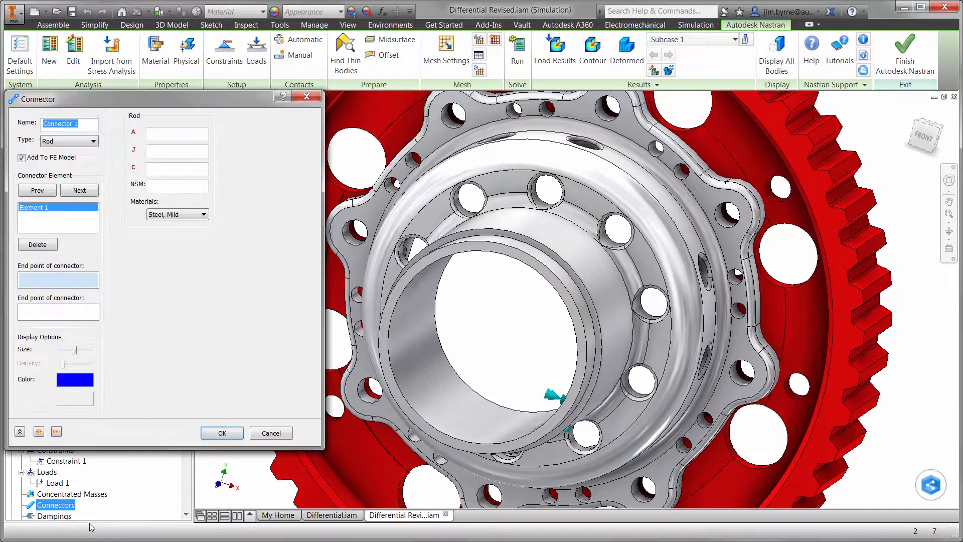
click(75, 141)
click(67, 186)
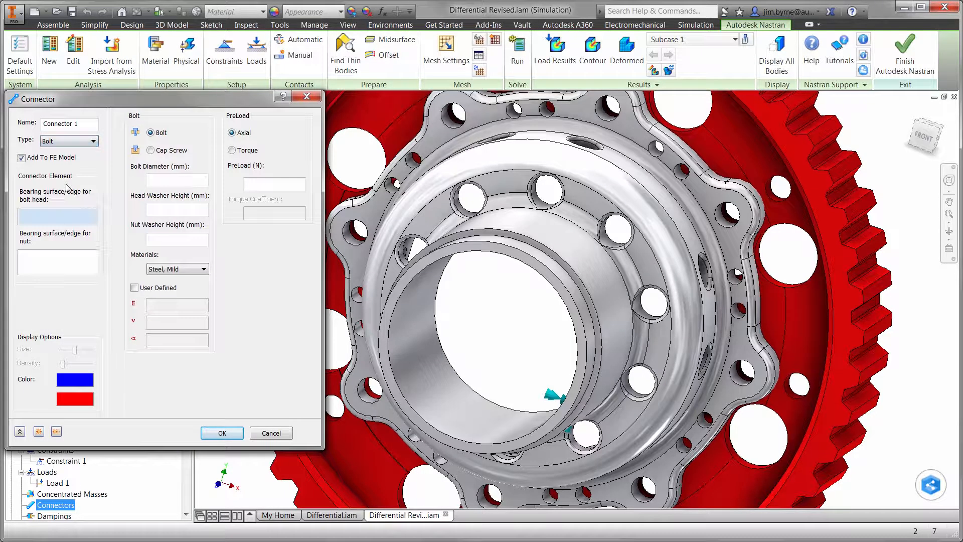
click(351, 240)
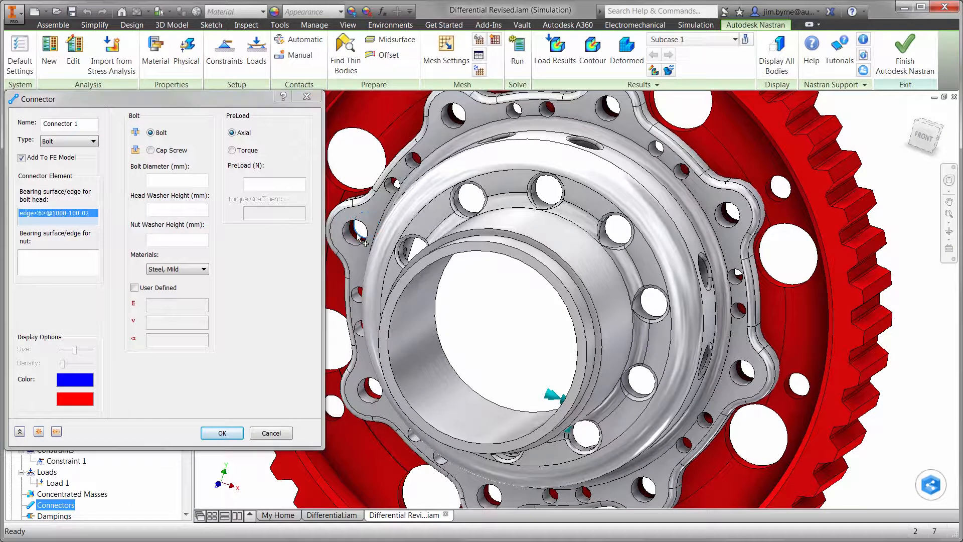
click(55, 432)
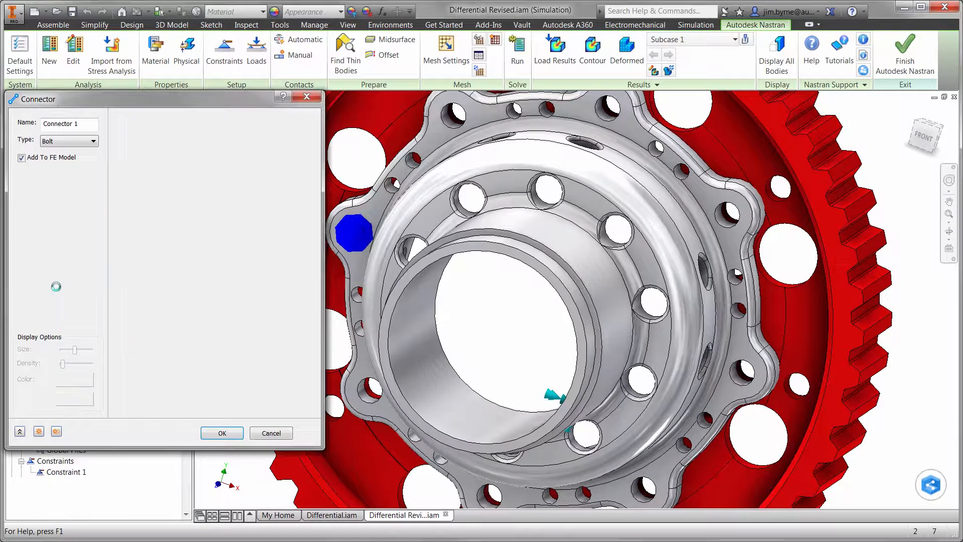
- Add 8 mm Bolt connectors at the flange's two topmost bolt holes, using each hole's edge for the bolt head, and continue with another connector
click(454, 116)
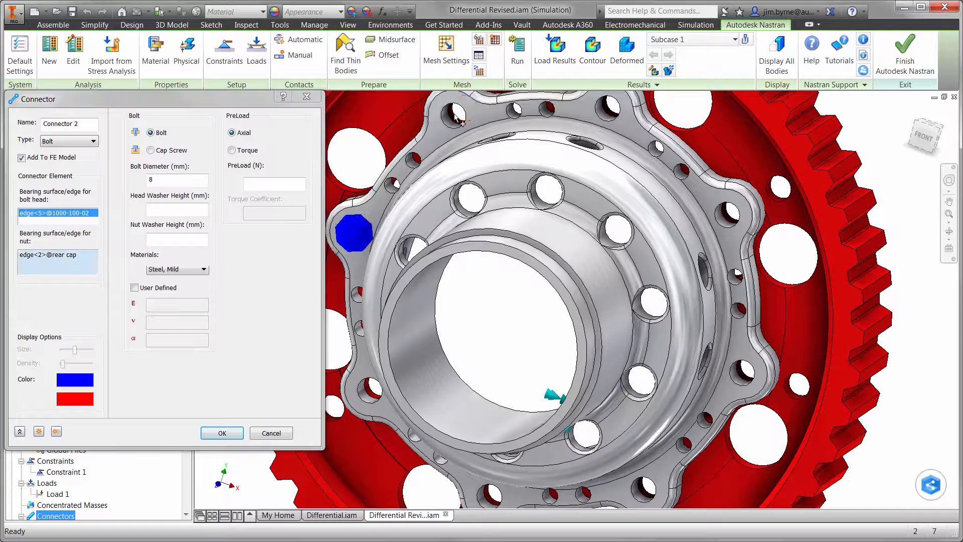
click(56, 431)
click(598, 106)
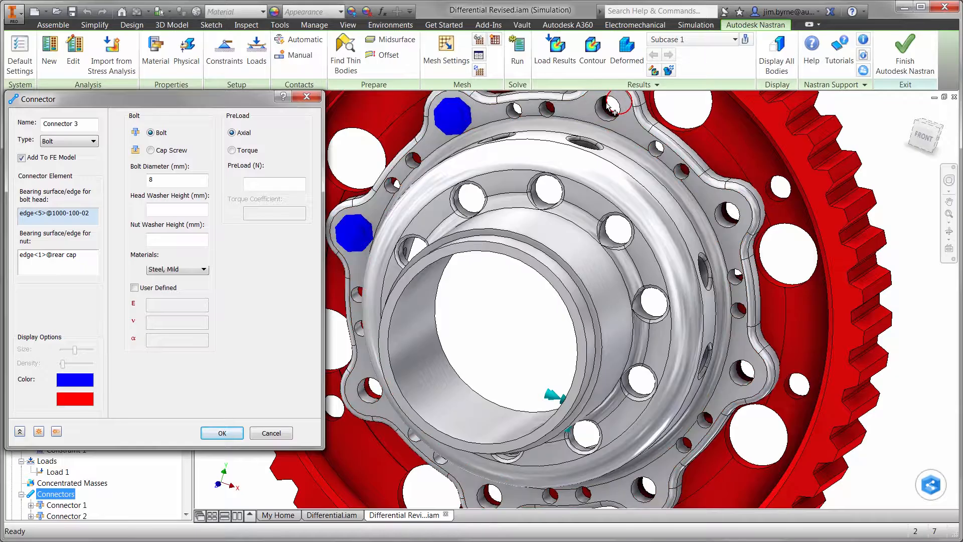
click(56, 432)
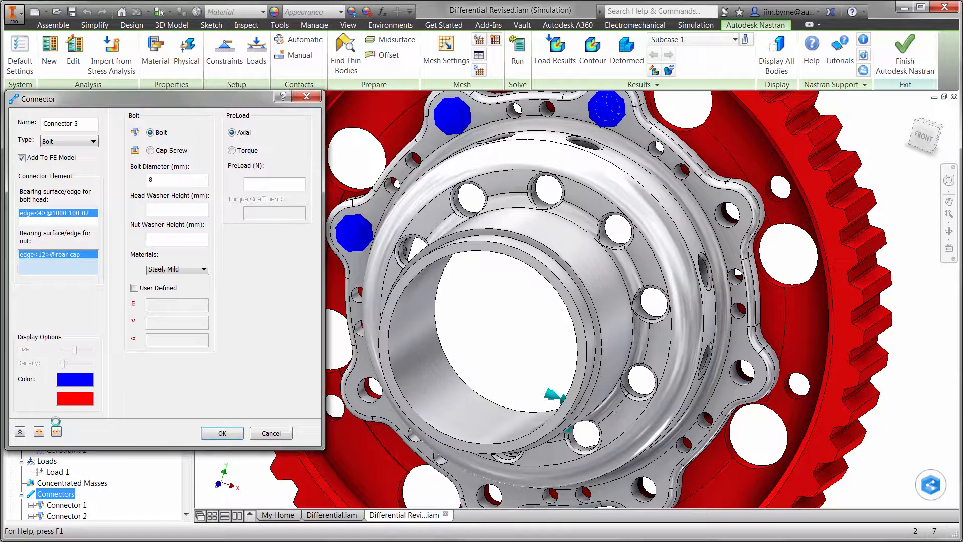
- Add 8 mm Bolt connectors at the upper-right and lower-right bolt holes of the flange, and continue with another connector
click(727, 214)
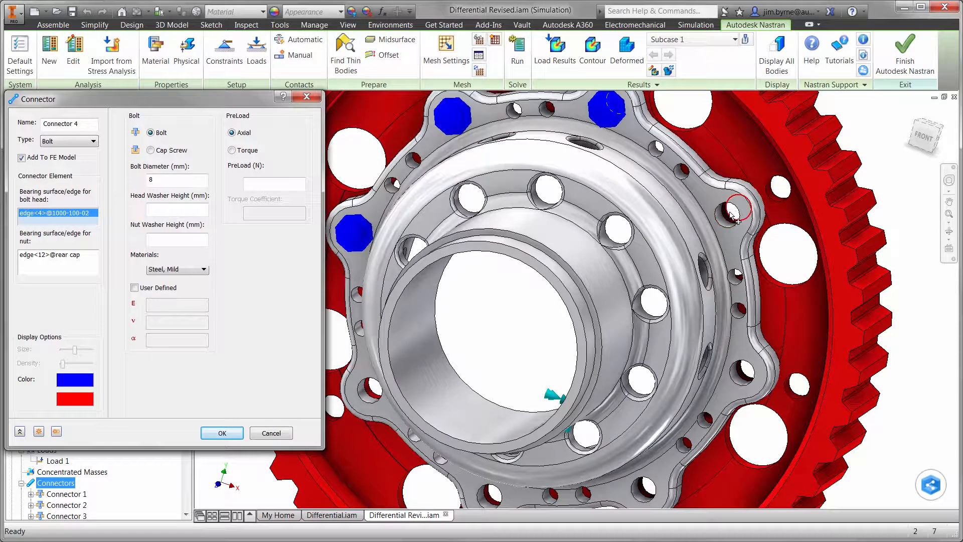
click(56, 431)
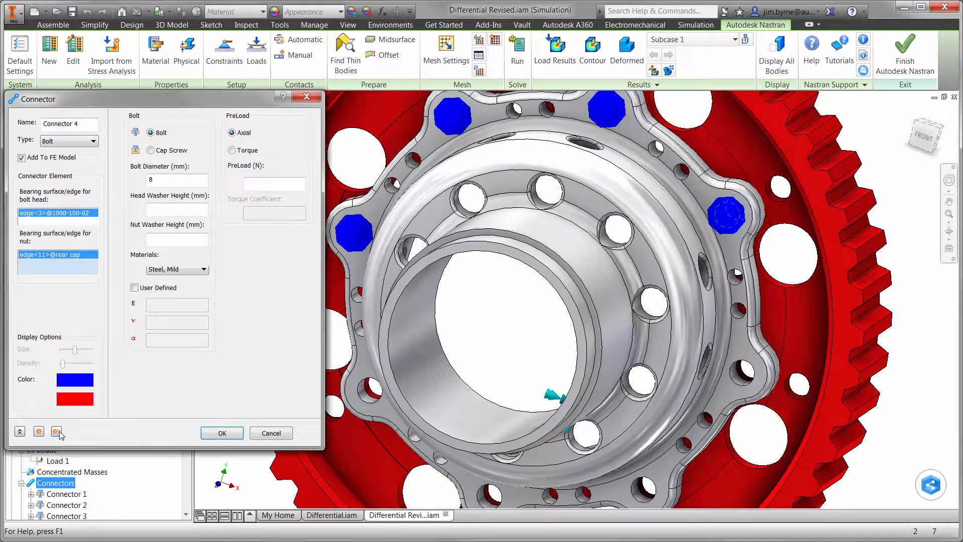
click(741, 372)
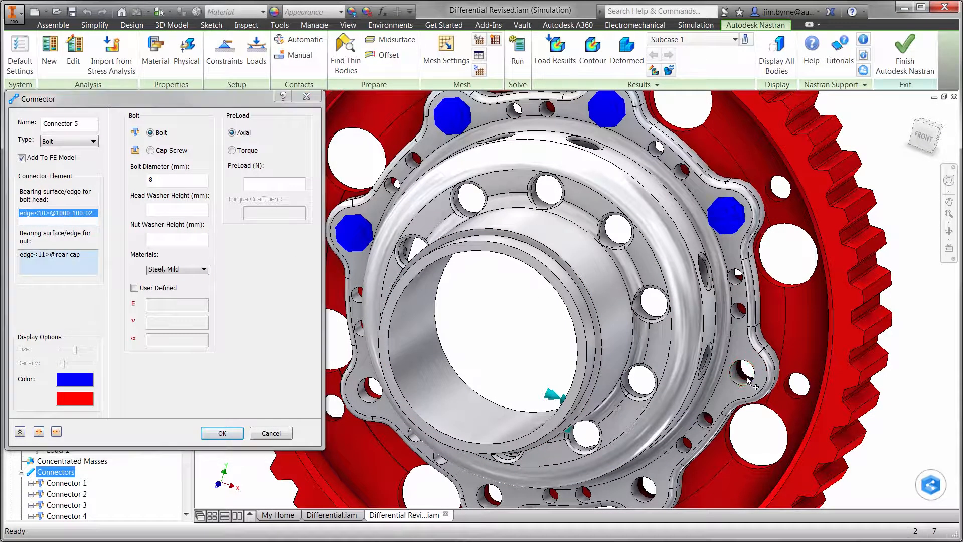
click(57, 431)
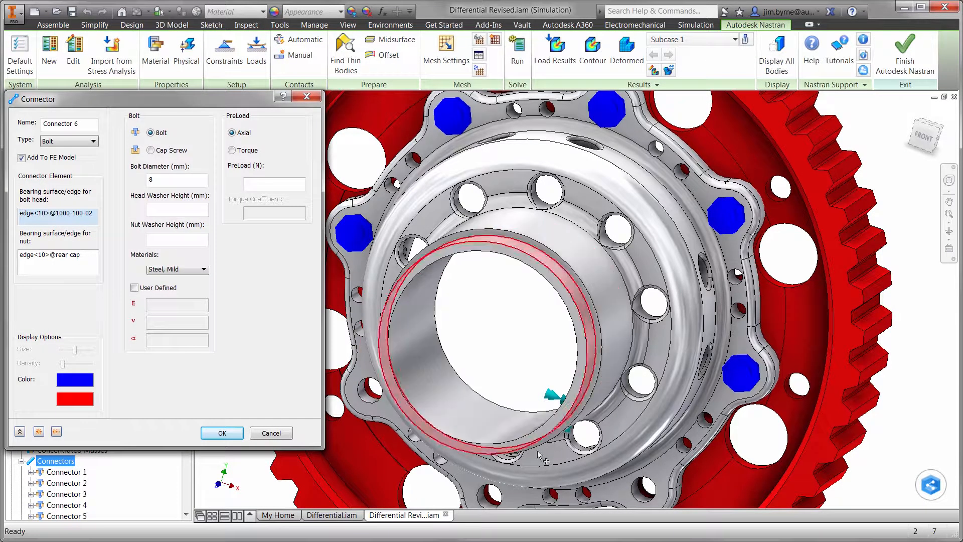
- Add Bolt connectors at the flange's two lowest bolt holes and the lower-left hole, and finish connector creation
click(641, 491)
click(638, 494)
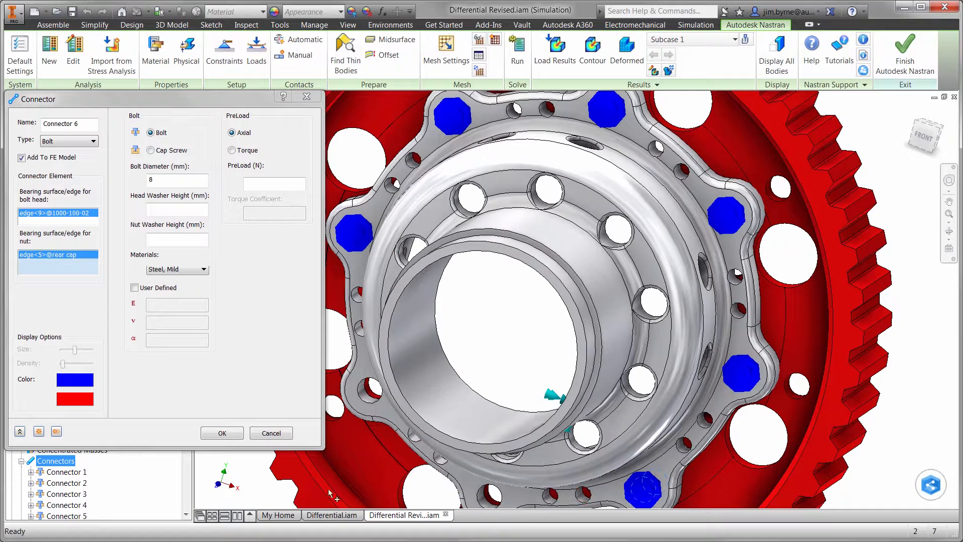
click(57, 431)
click(45, 216)
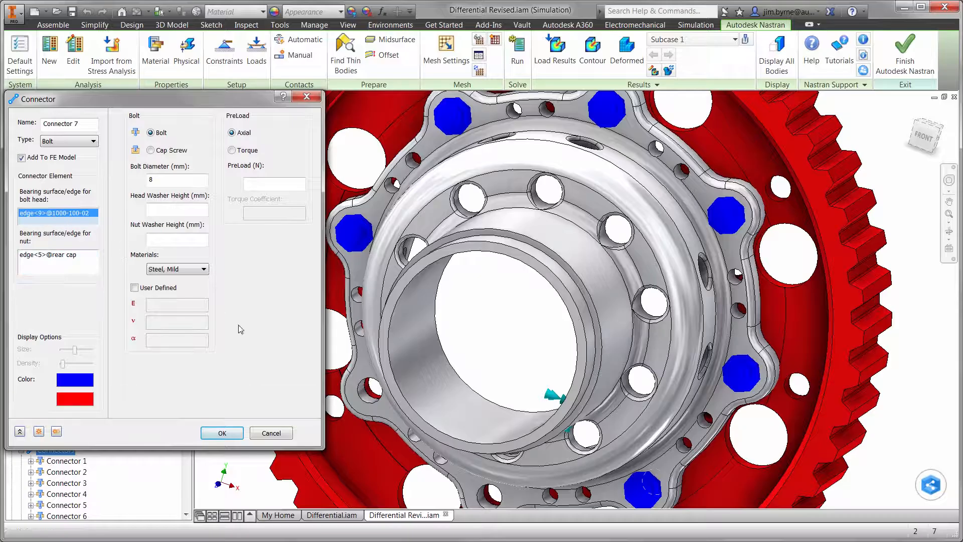
click(498, 503)
click(482, 507)
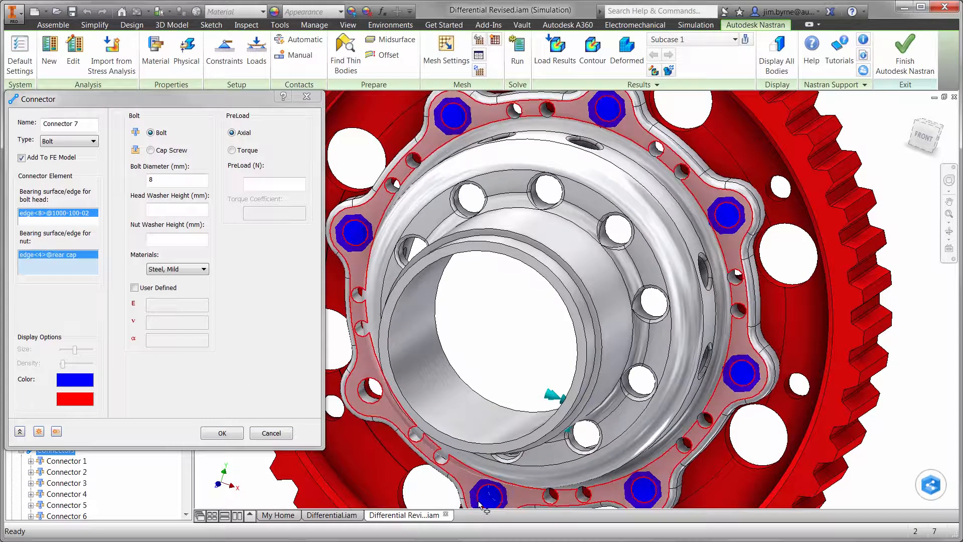
click(56, 431)
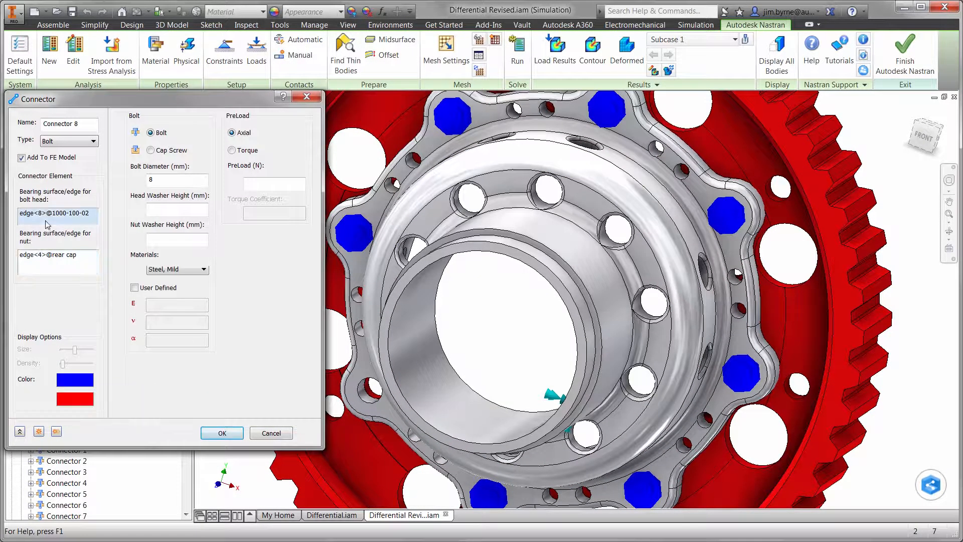
click(365, 404)
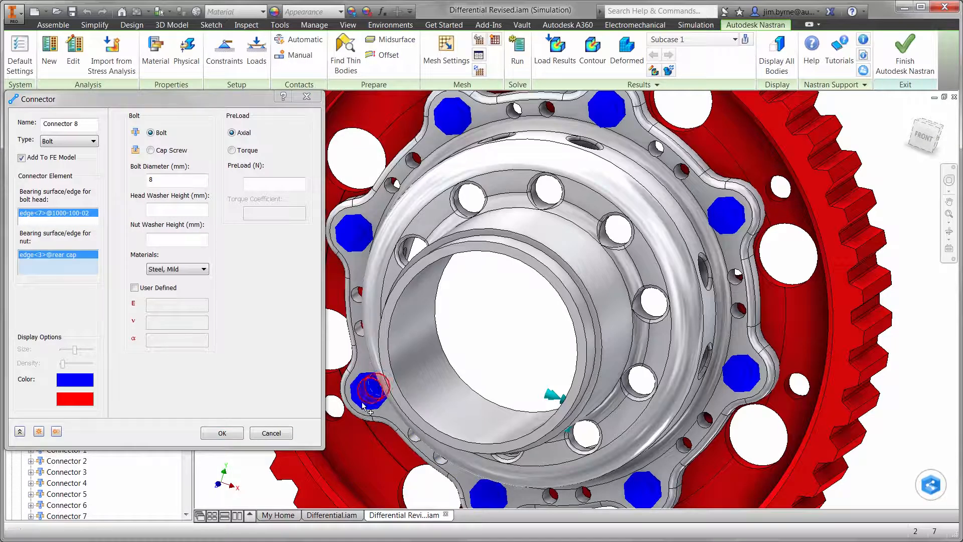
click(222, 432)
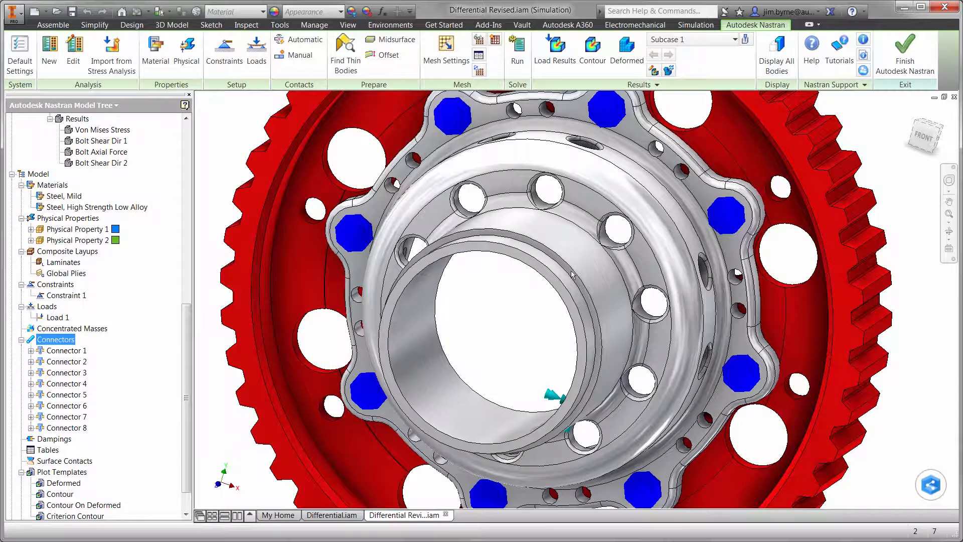
- Generate the mesh for the revised assembly in the home view and run the Nastran analysis to completion
click(911, 110)
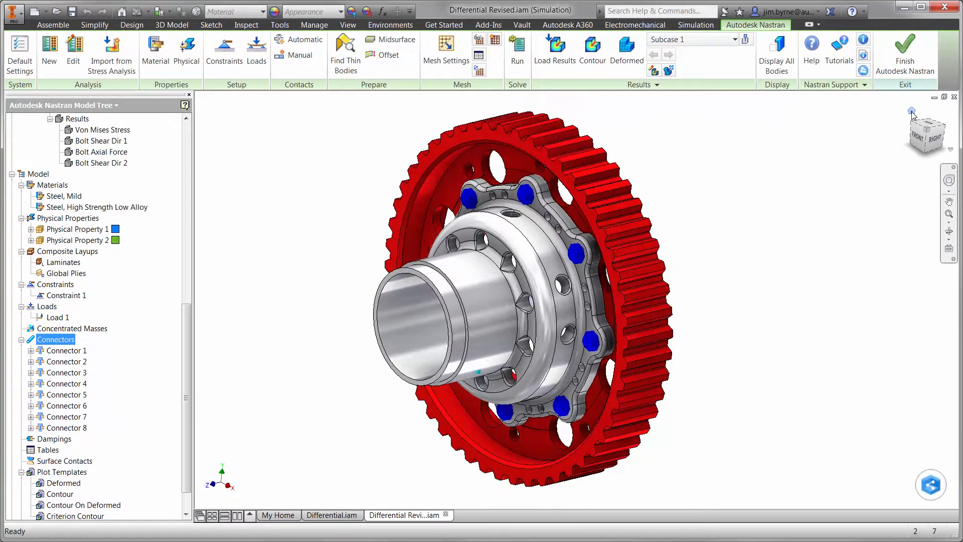
click(480, 72)
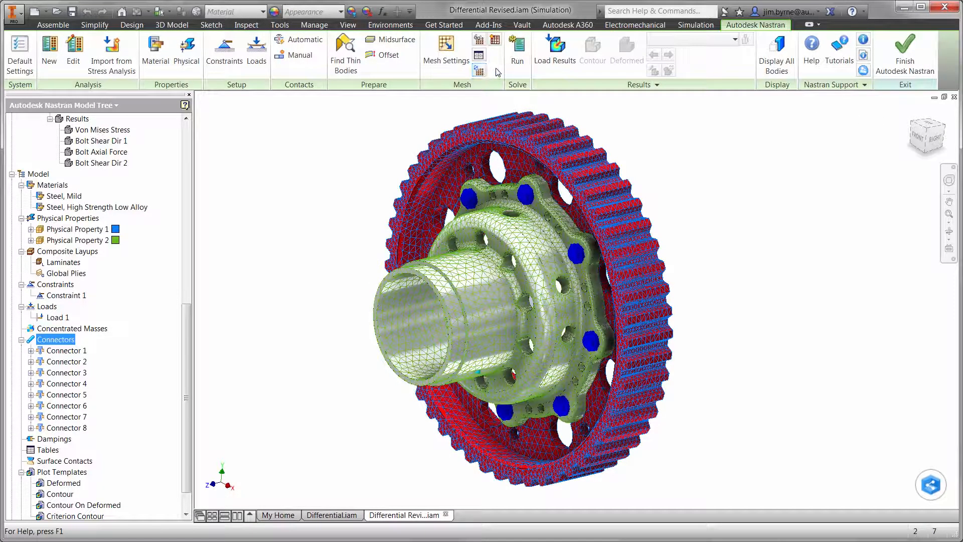
click(517, 56)
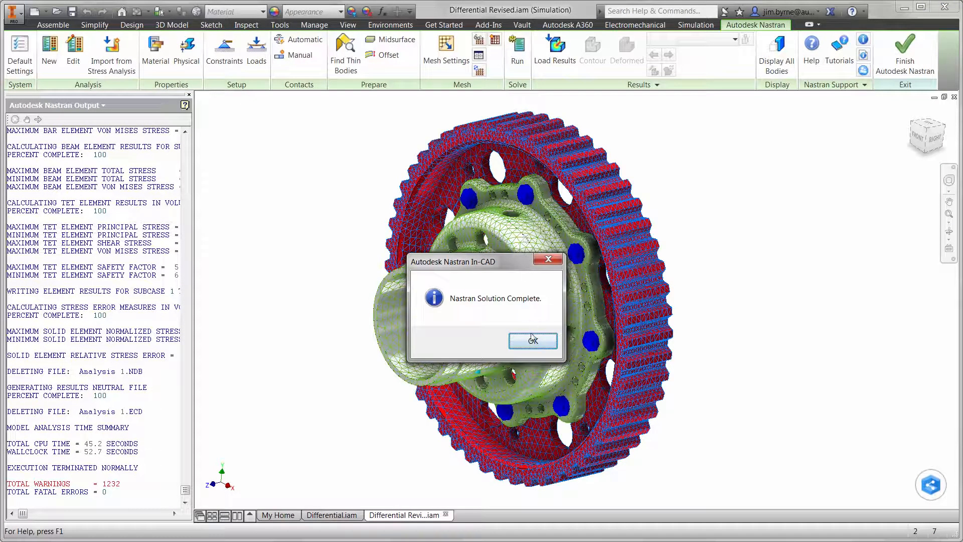
click(532, 341)
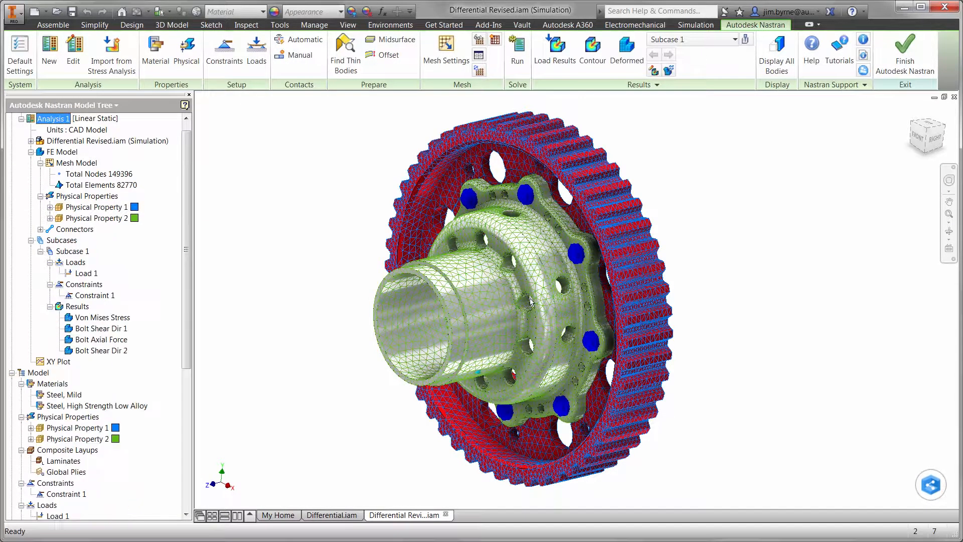
- Review the Bolt Axial Force, Bolt Shear Dir 1 and Bolt Shear Dir 2 contours, probing the shear force at the bolts
click(96, 340)
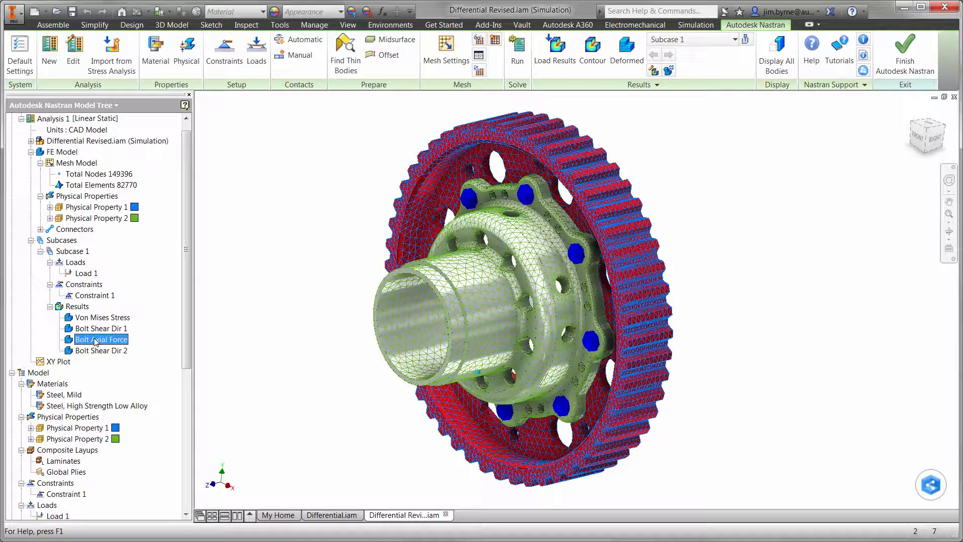
double_click(97, 340)
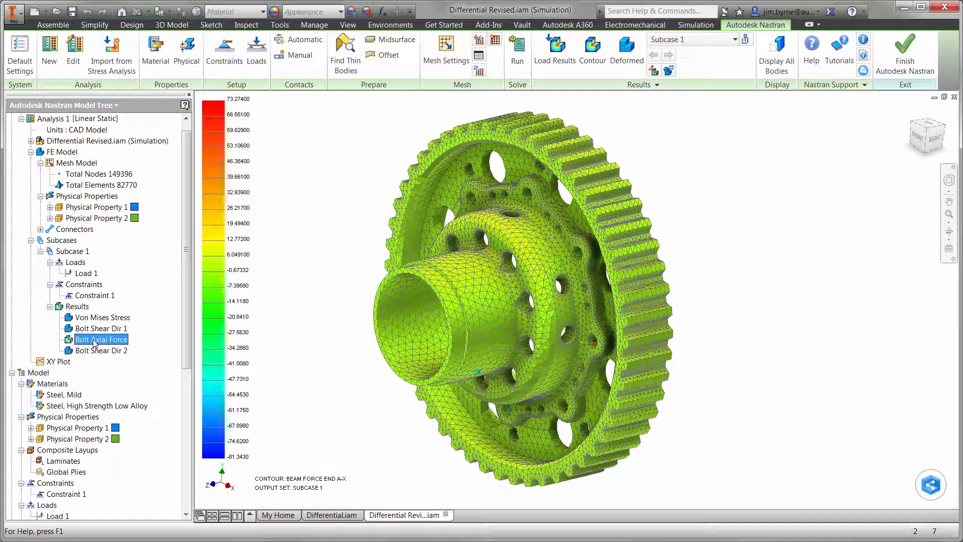
double_click(95, 328)
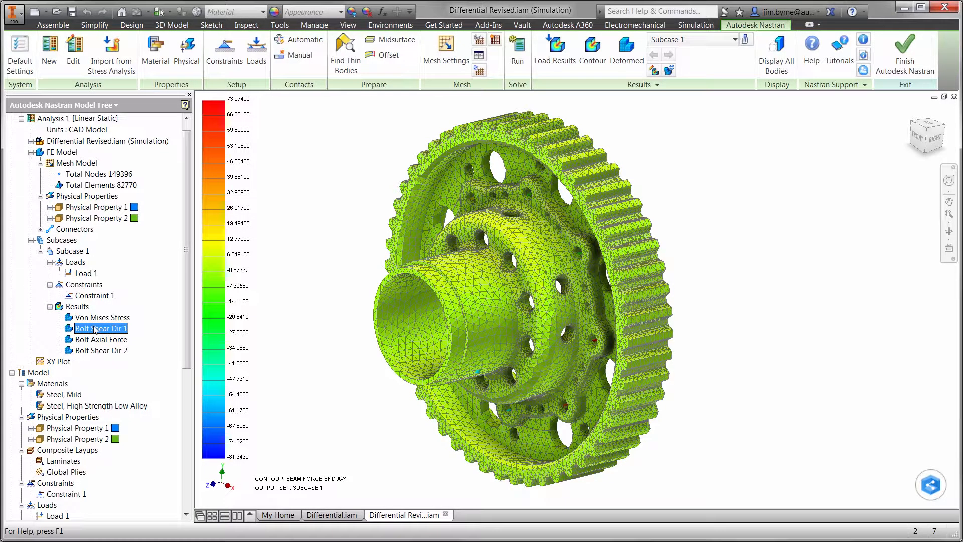
click(745, 39)
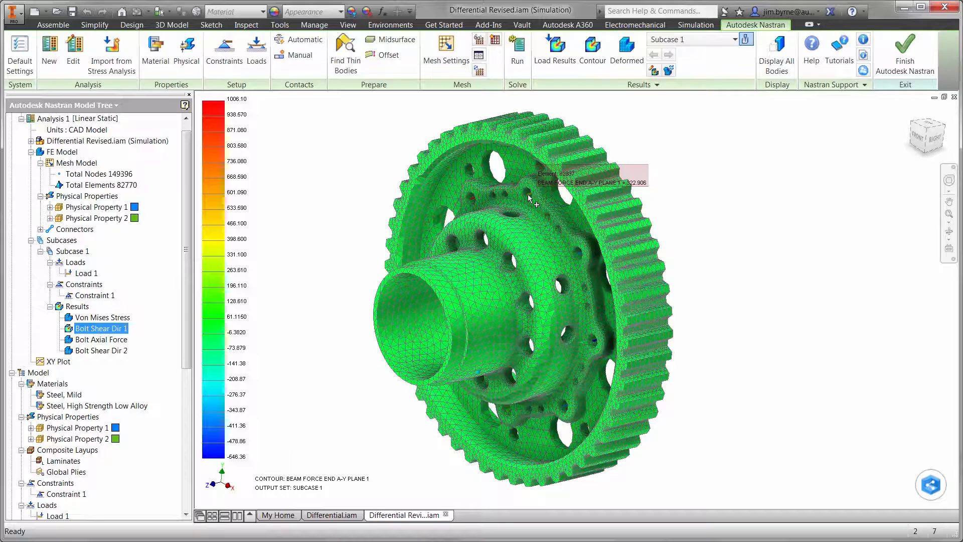
double_click(90, 350)
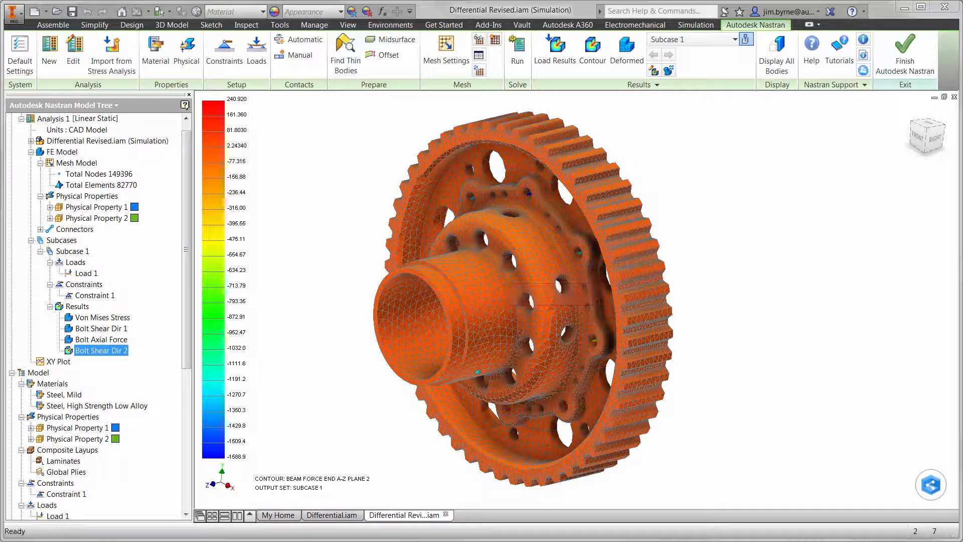
- In AllowableBoltLoad.xlsx in Excel, set the bolt tensile force to 73 N, plane 1 shear force to 322 N and plane 2 shear force to 1588 N
key(alt+Tab)
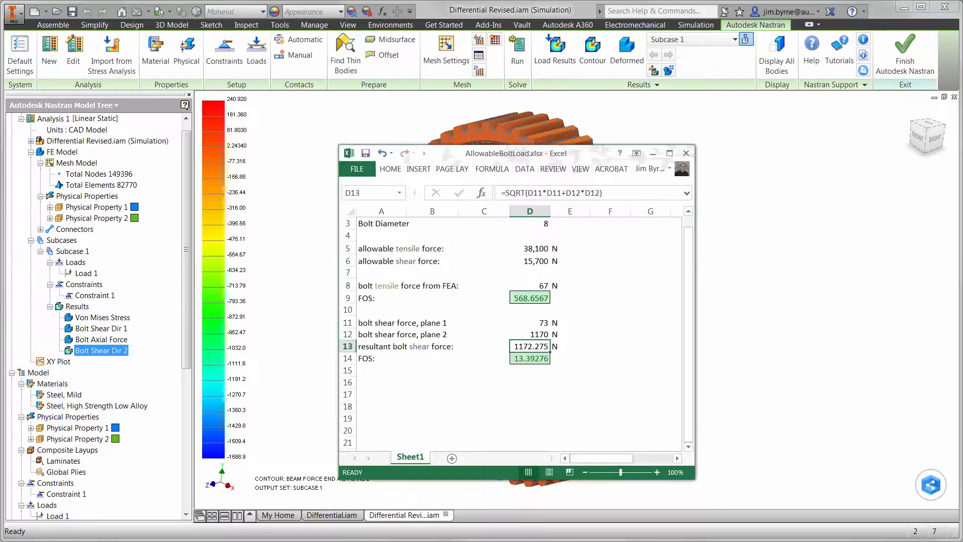
click(540, 287)
text(7)
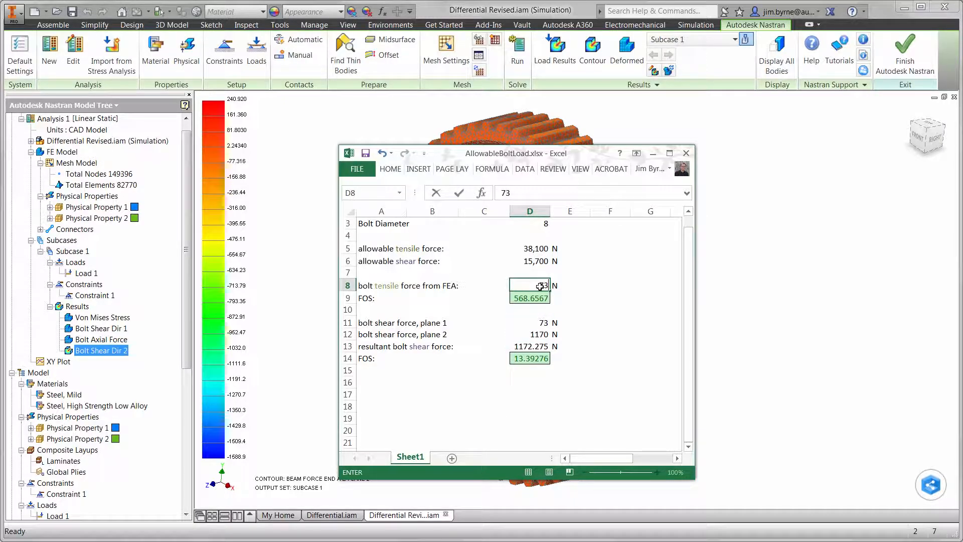
key(Return)
key(Return)
key(Return)
text(3)
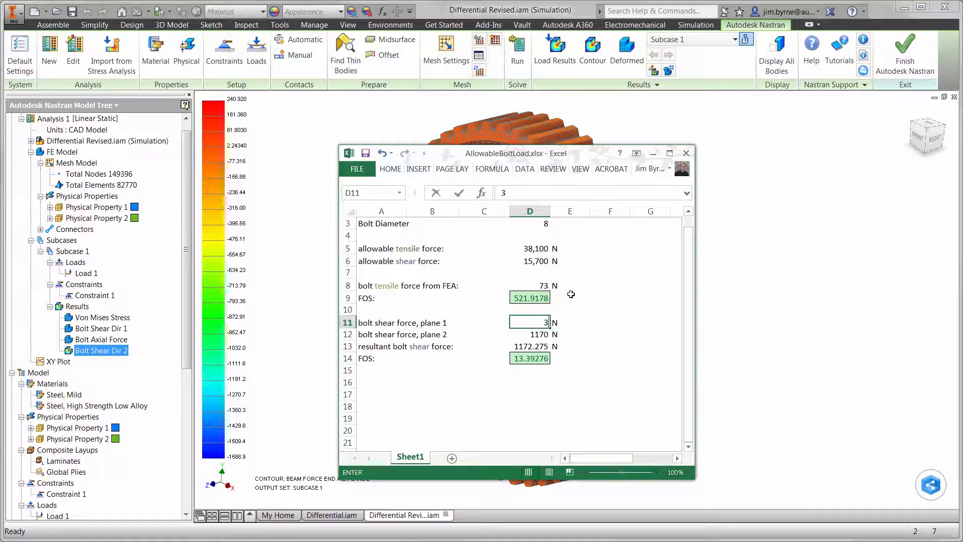
text(22)
key(Return)
text(1)
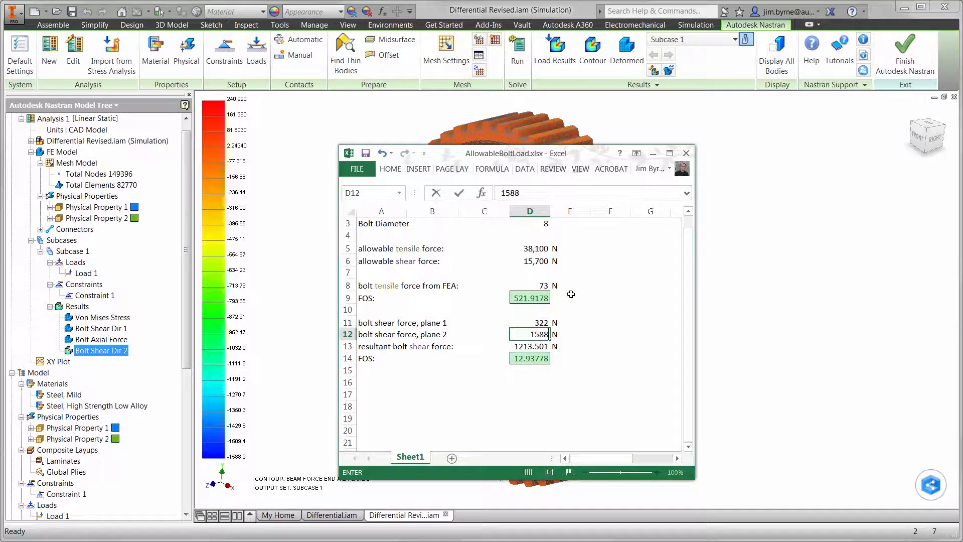
text(588)
key(Return)
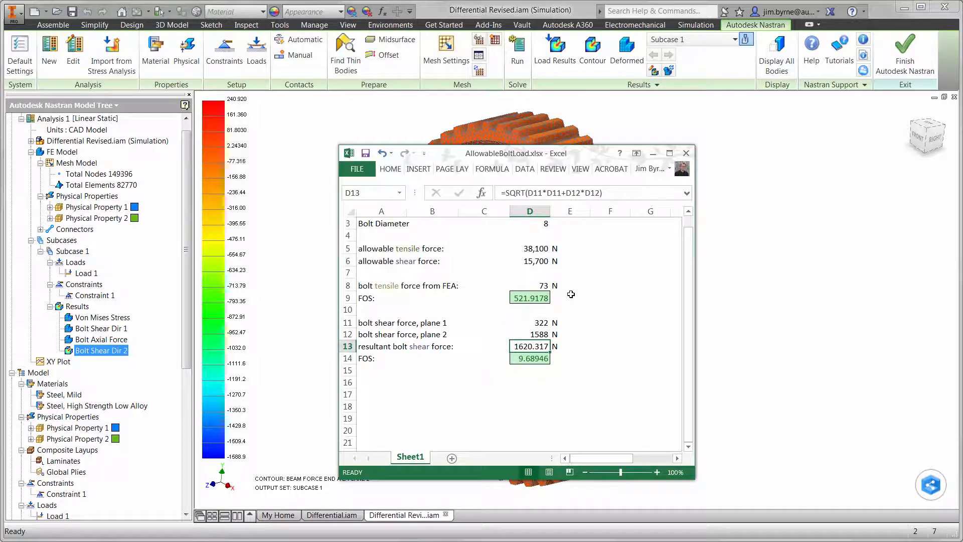
- Change the Bolt Diameter in the bolt load worksheet to 6
click(538, 224)
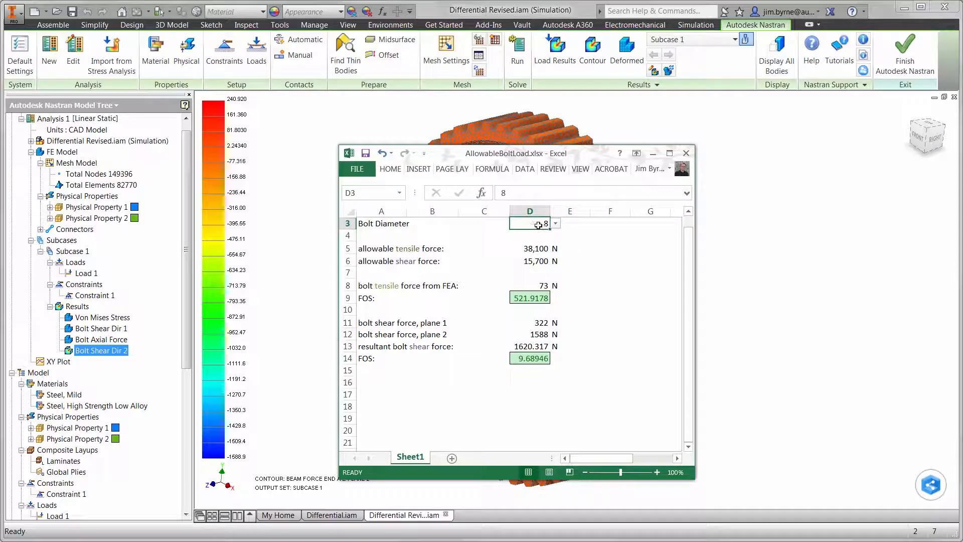
click(555, 224)
click(546, 236)
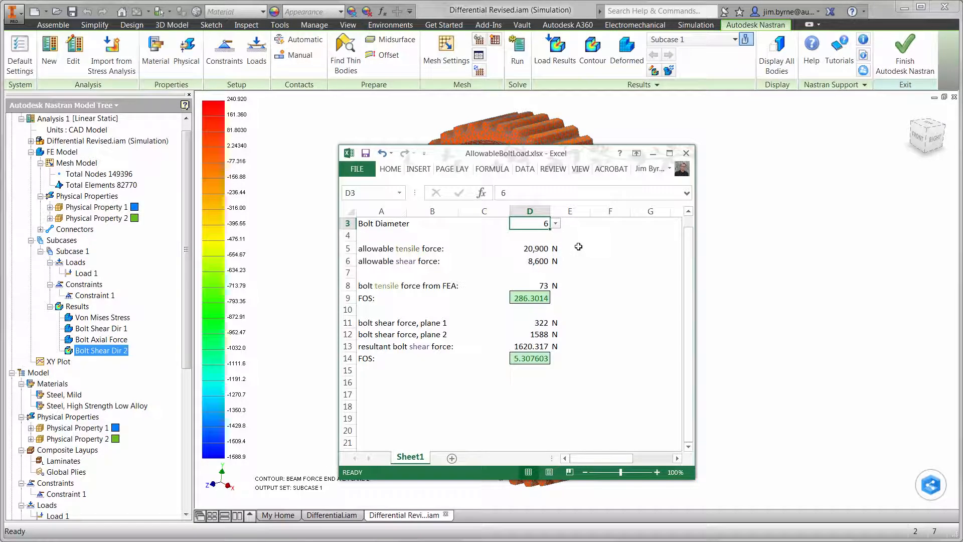
- Switch back to Inventor and bring up the Von Mises Stress result under Subcase 1
click(283, 315)
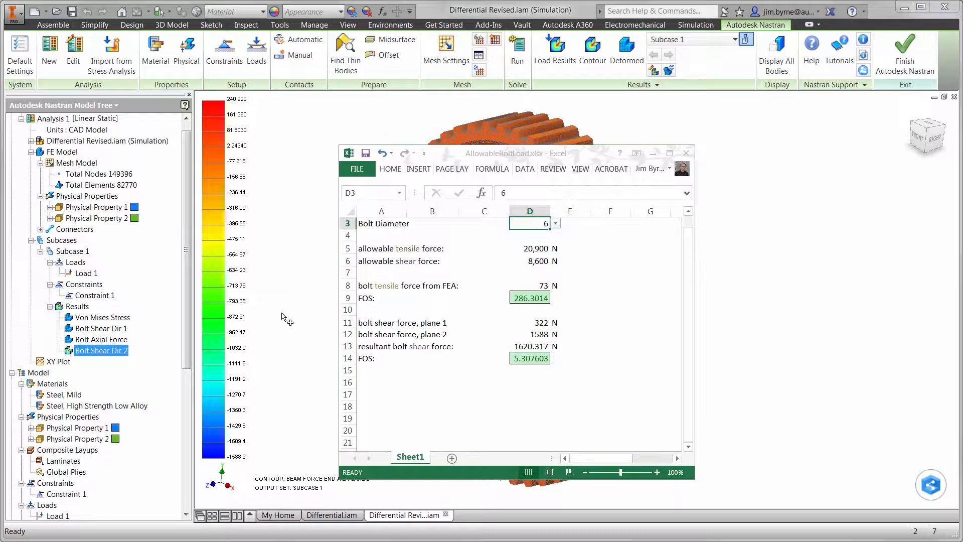
click(85, 318)
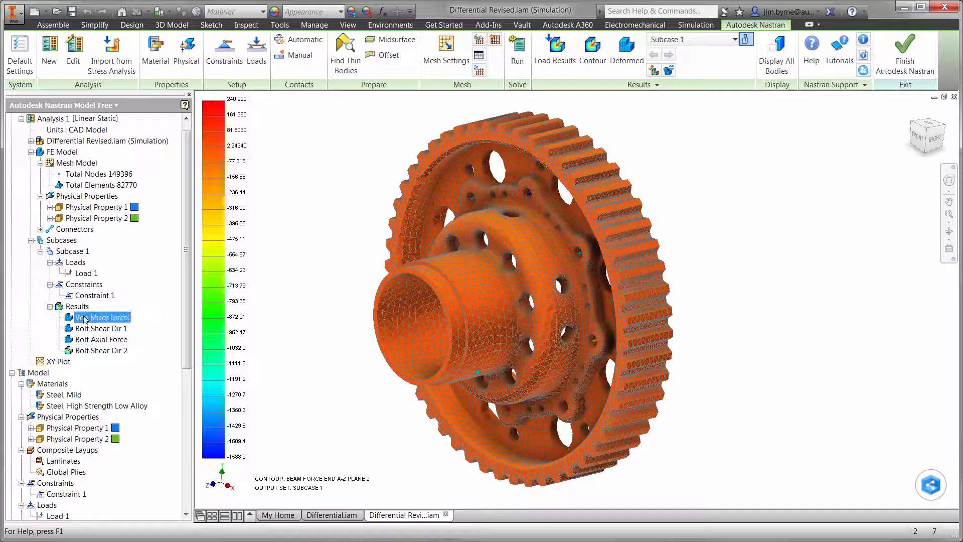